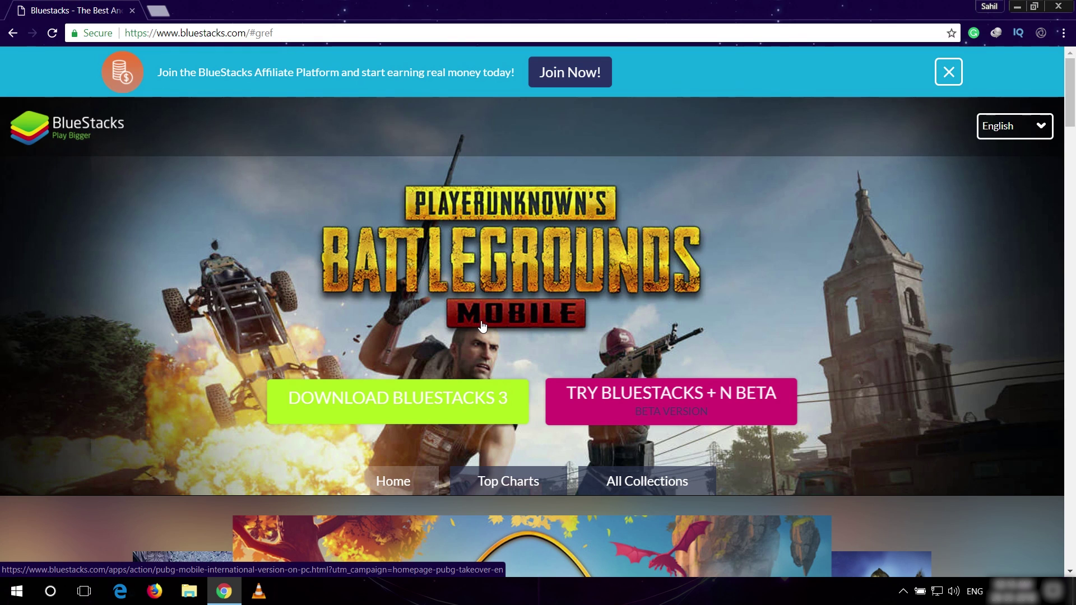
- Download the 284.30 MB BlueStacks 3 installer via IDM and run it once finished
left_click(375, 402)
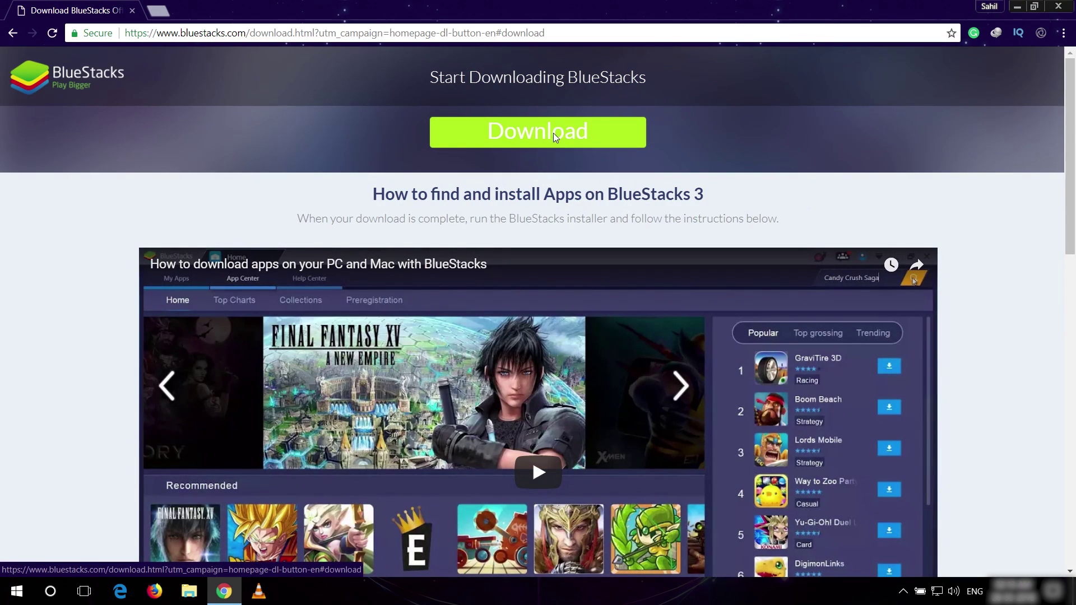
left_click(554, 134)
left_click(534, 357)
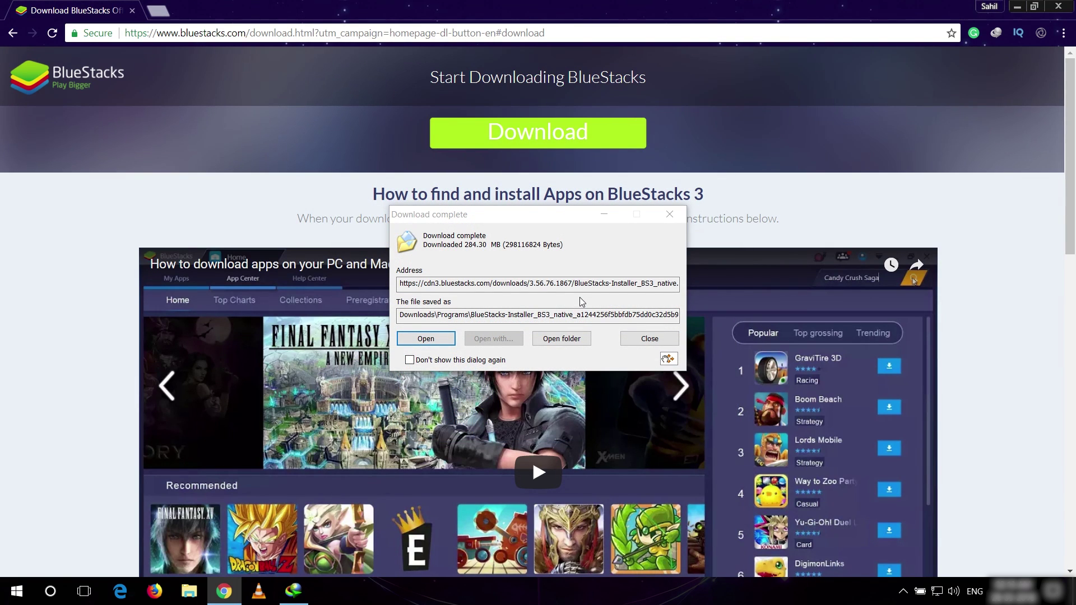
left_click(449, 340)
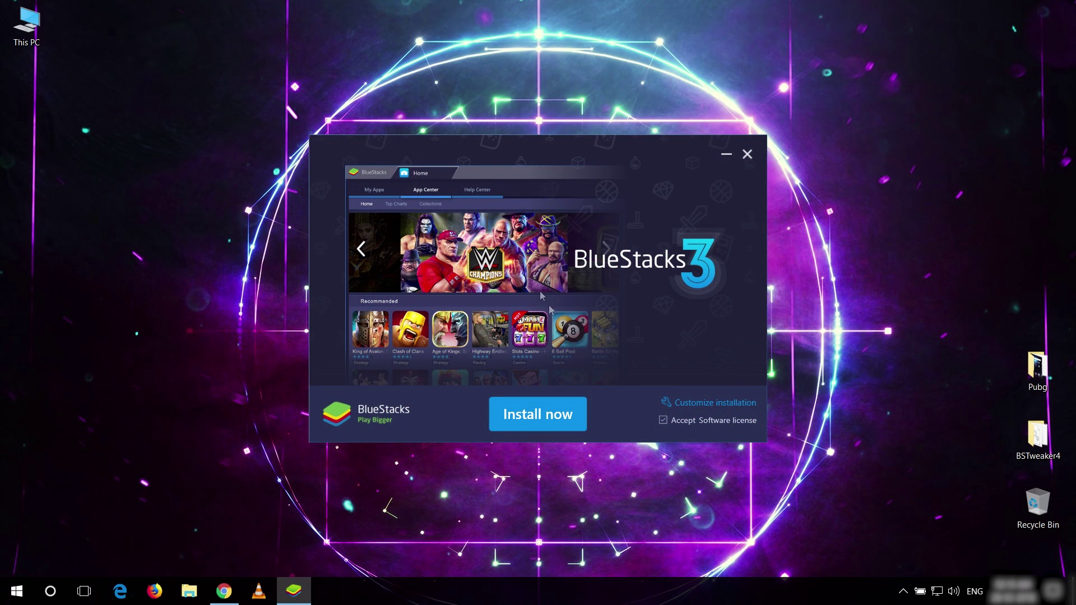
- Install BlueStacks 3 using the default install options
left_click(552, 419)
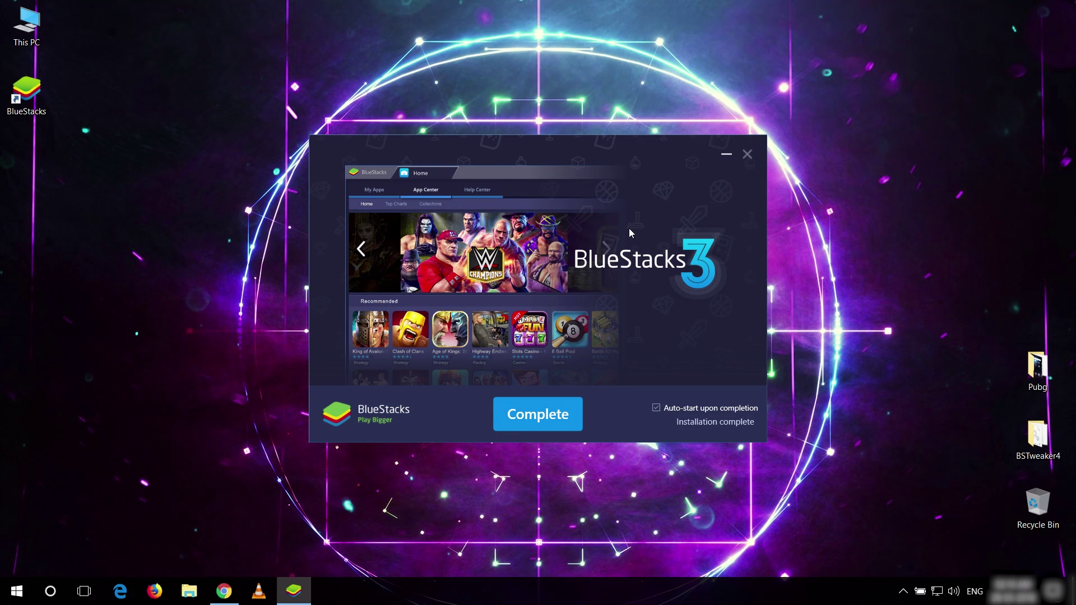
- Close the completed installer and continue through BlueStacks' welcome and Google prompts
left_click(547, 413)
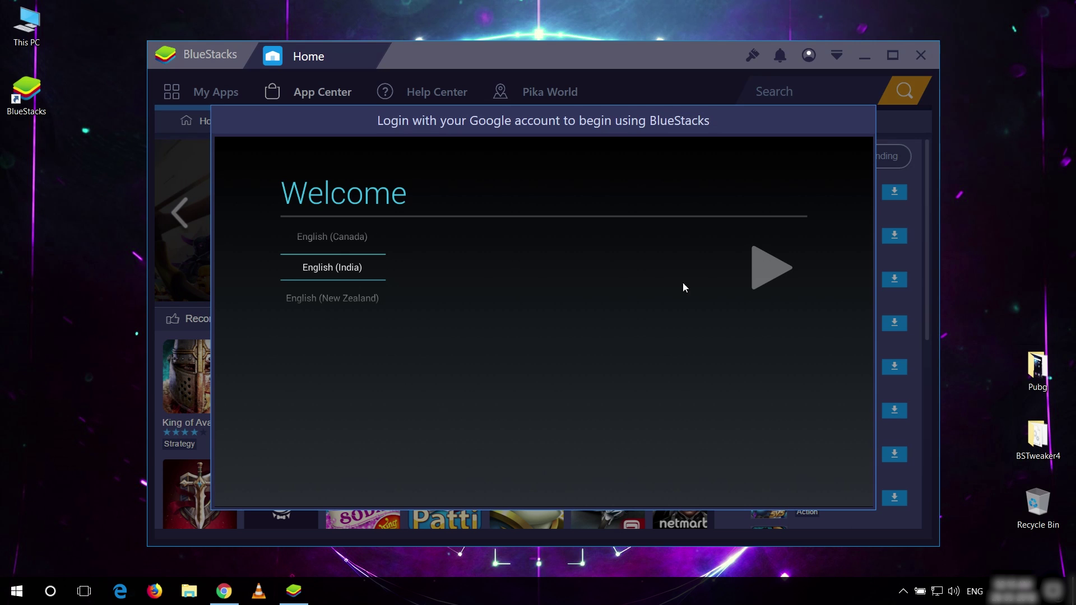
left_click(761, 271)
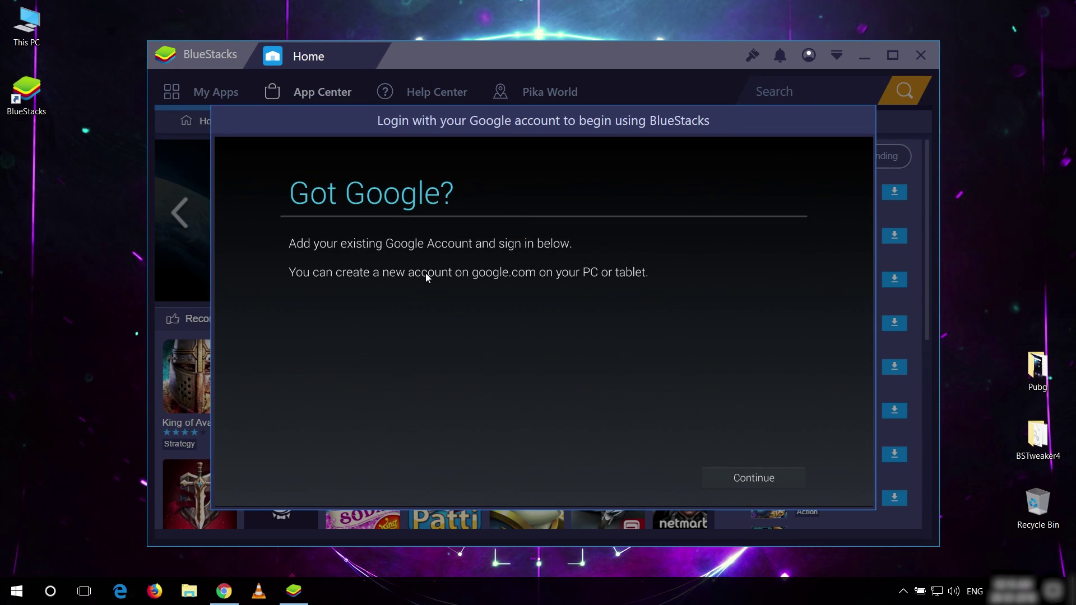
left_click(761, 480)
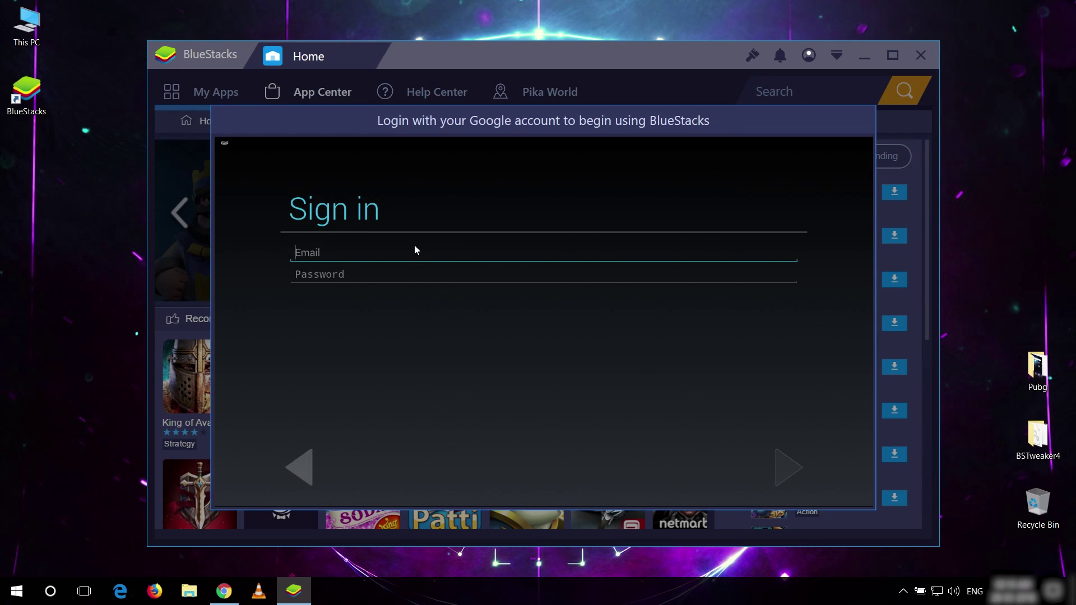
- Sign in with the Google account e-mail and password, accepting Google's terms
type("example@gmail.com")
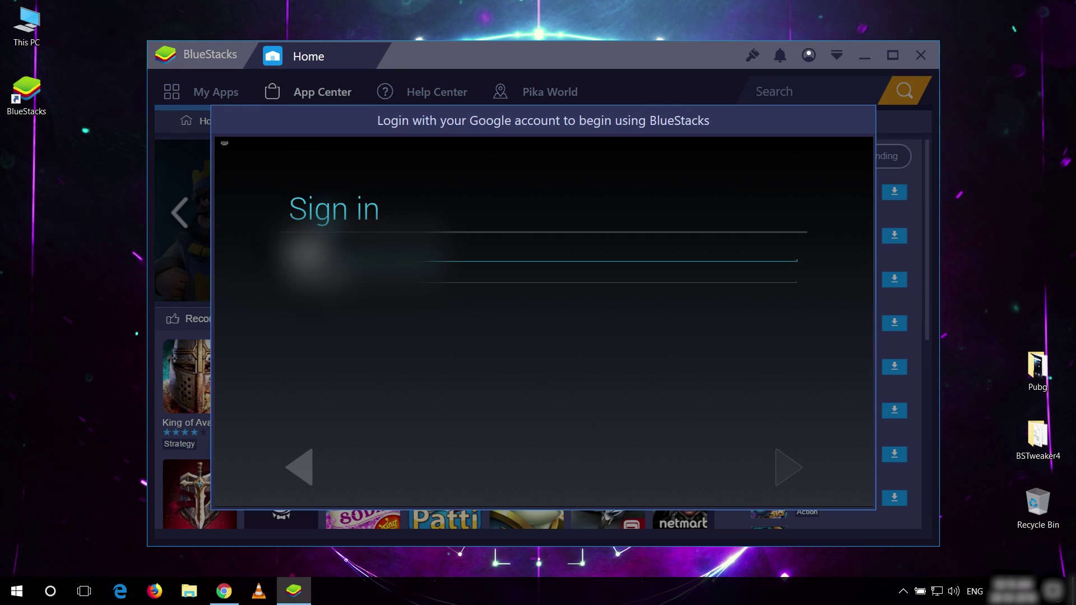
type(".com")
key("Tab")
type("password123")
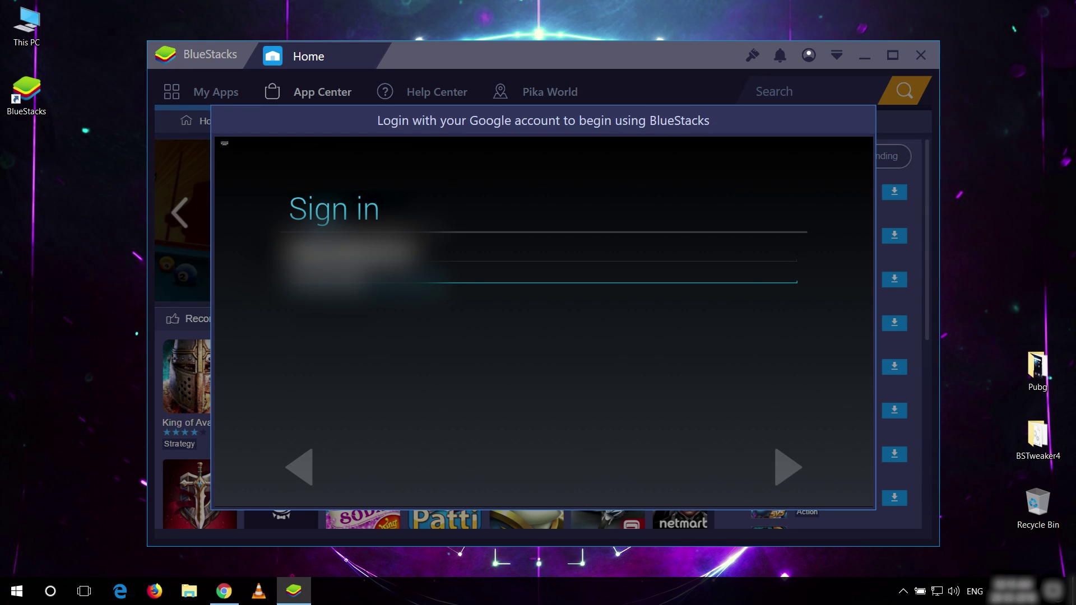
key("Return")
left_click(610, 356)
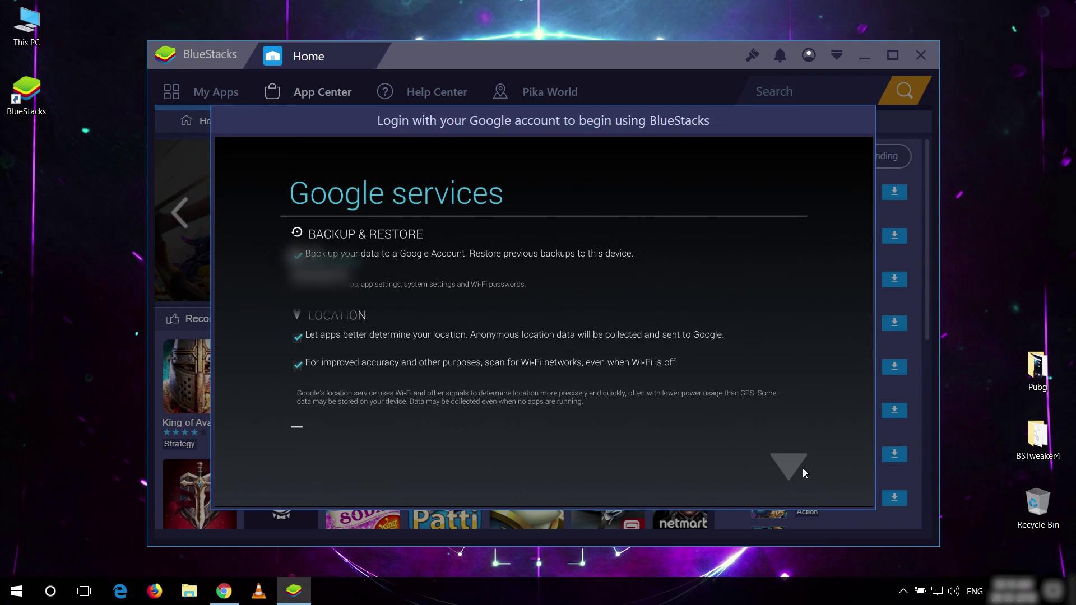
- Finish the Google services setup and search the Play Store for 'pubg'
left_click(798, 470)
left_click(789, 467)
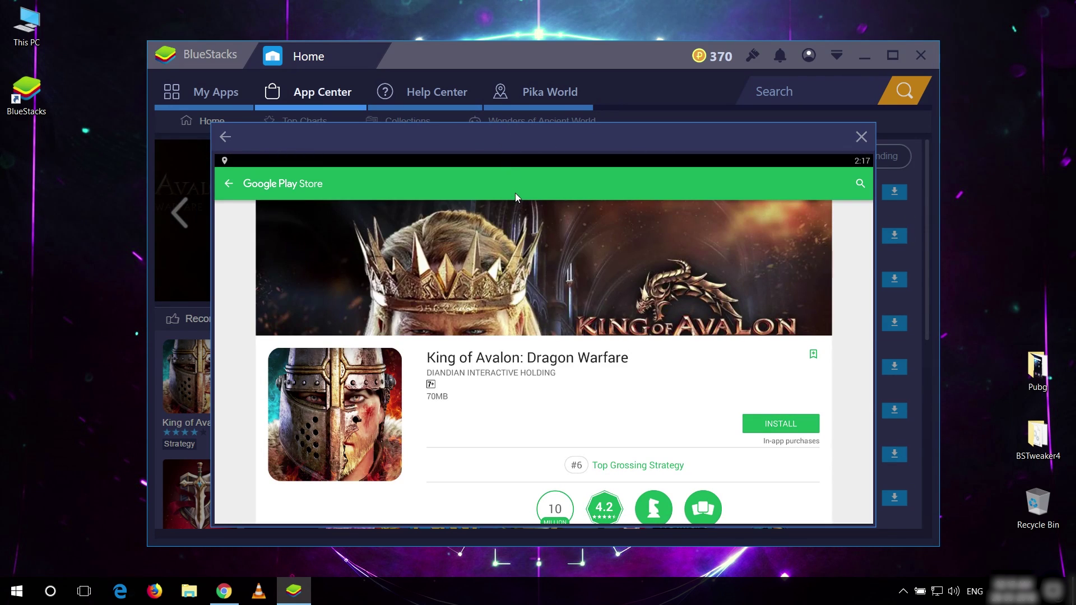
left_click(859, 185)
type("pubg")
key("Return")
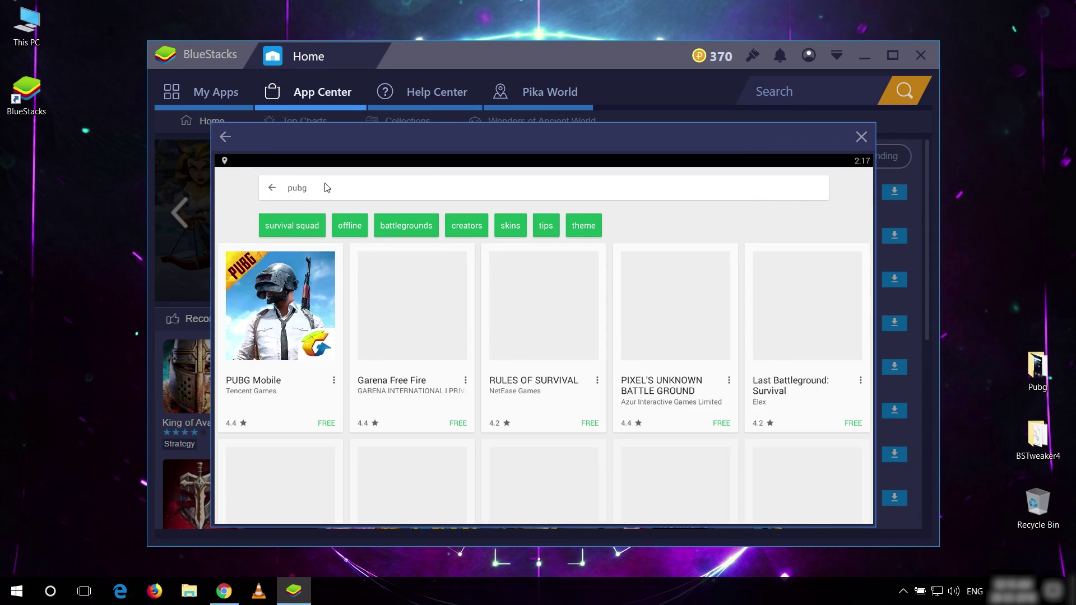
- Install PUBG Mobile, accepting its permissions and the large-download prompt
left_click(314, 305)
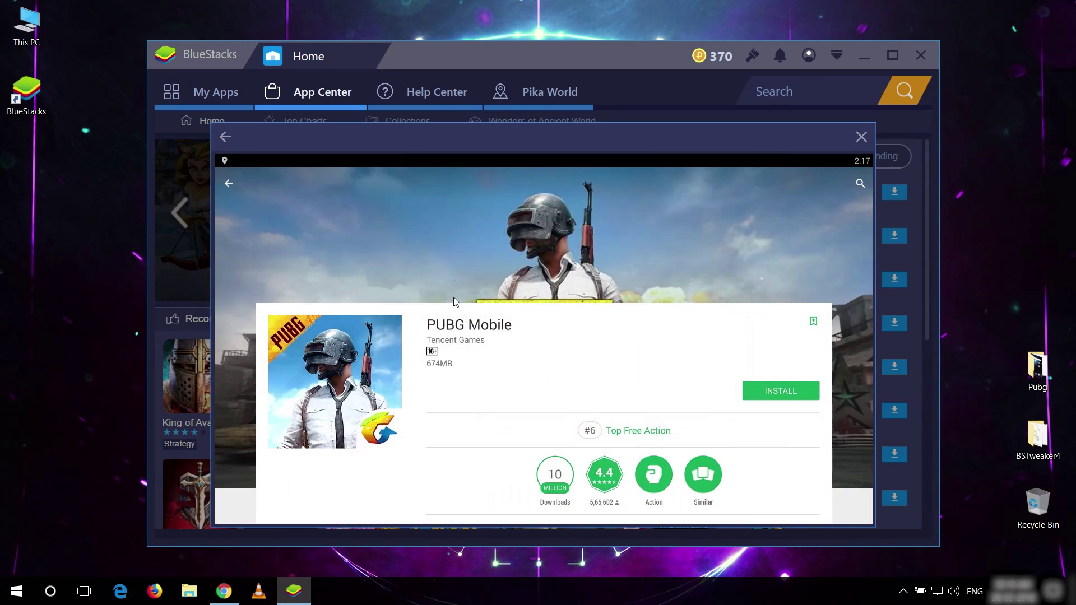
left_click(784, 392)
left_click(614, 423)
left_click(664, 394)
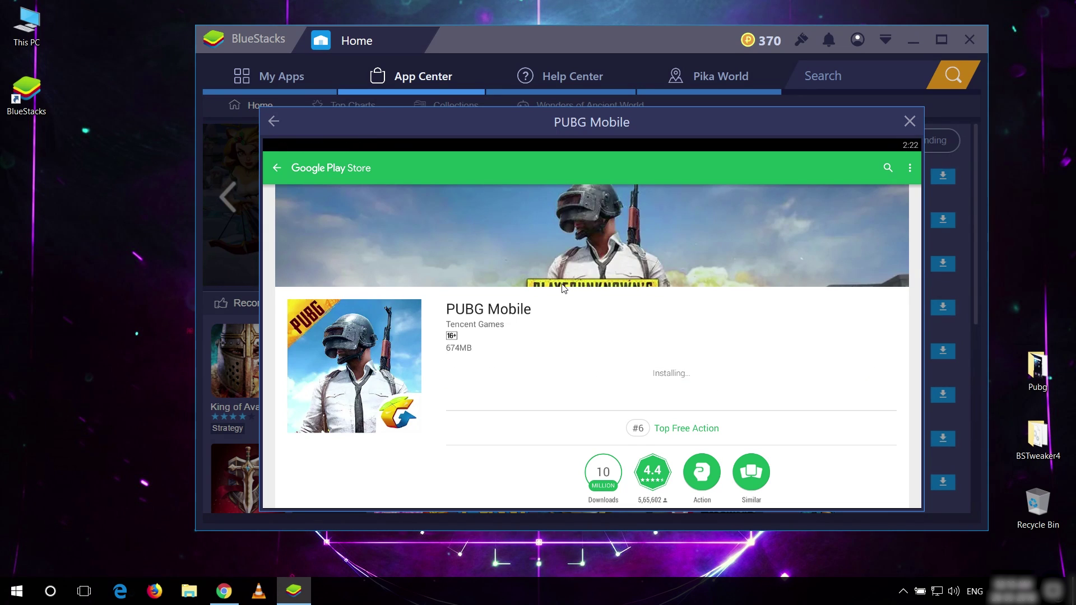
- Maximize BlueStacks on My Apps and set the display resolution to 1600 x 900
left_click(910, 122)
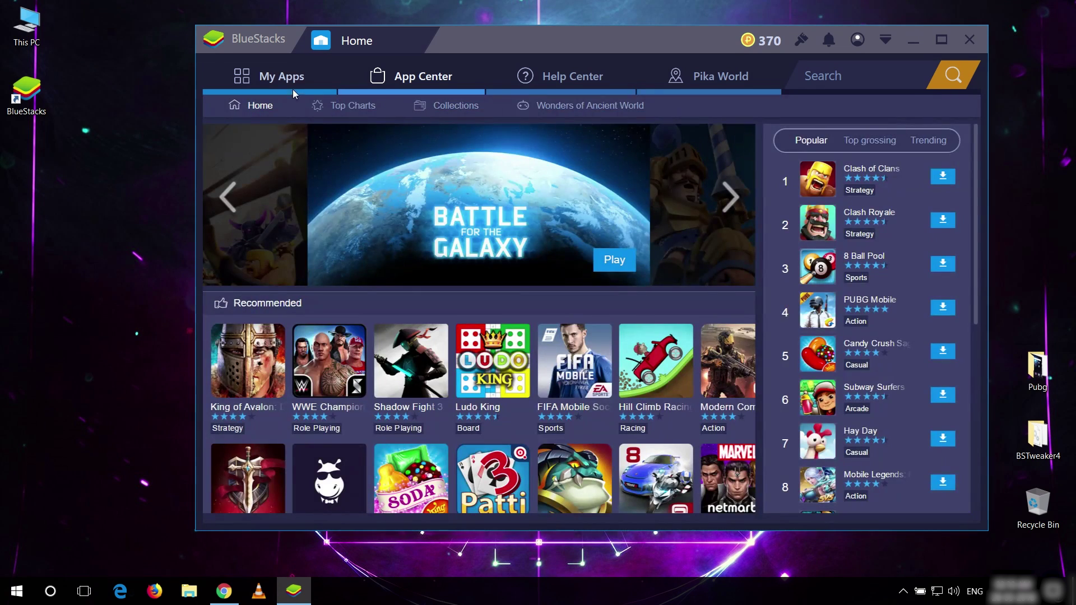
left_click(292, 90)
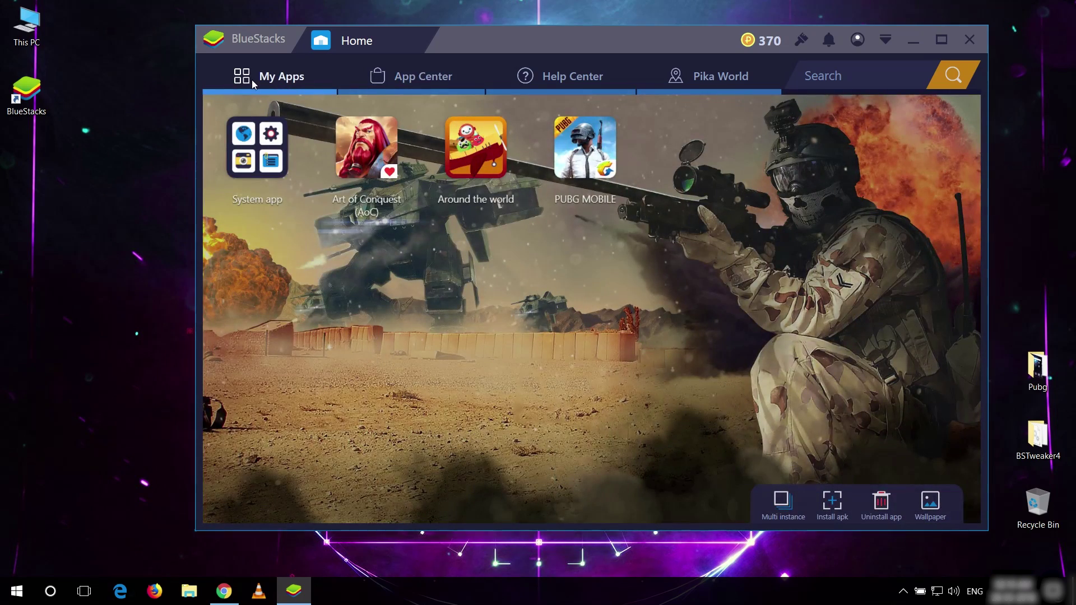
key("super+Up")
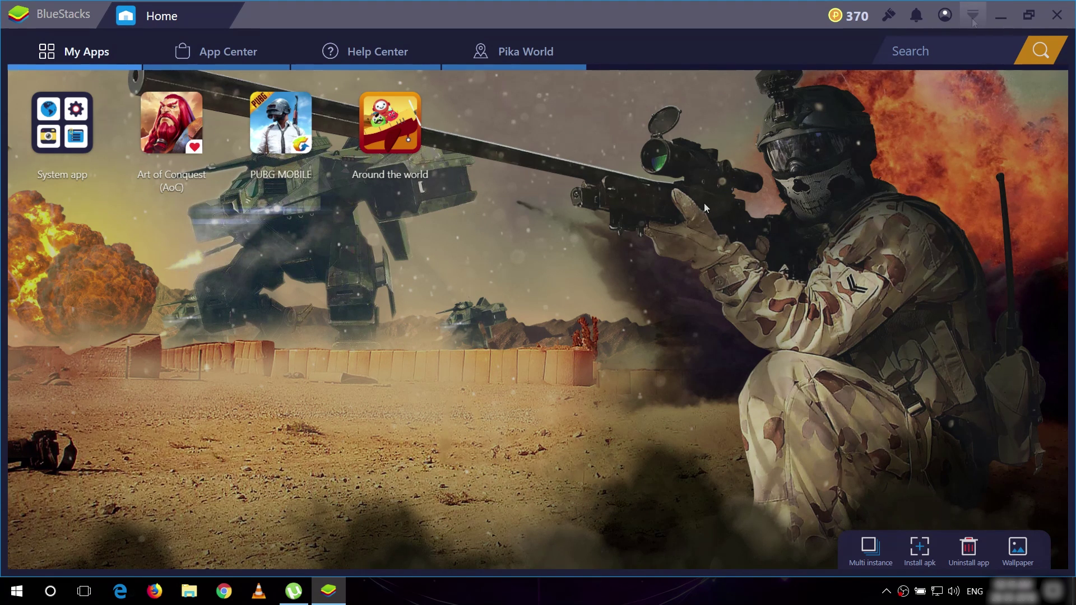
left_click(966, 19)
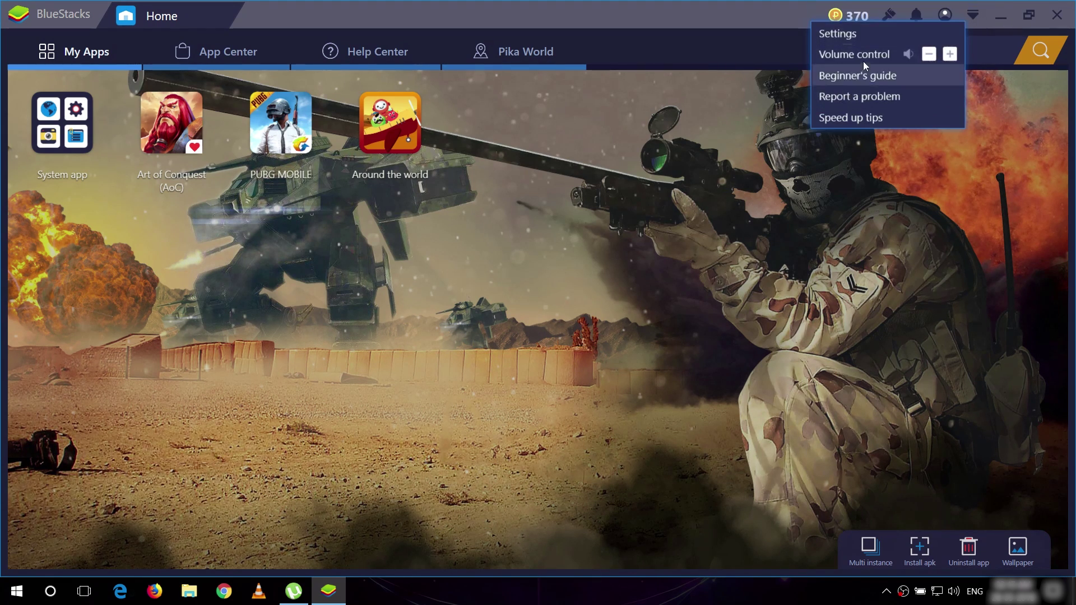
left_click(827, 33)
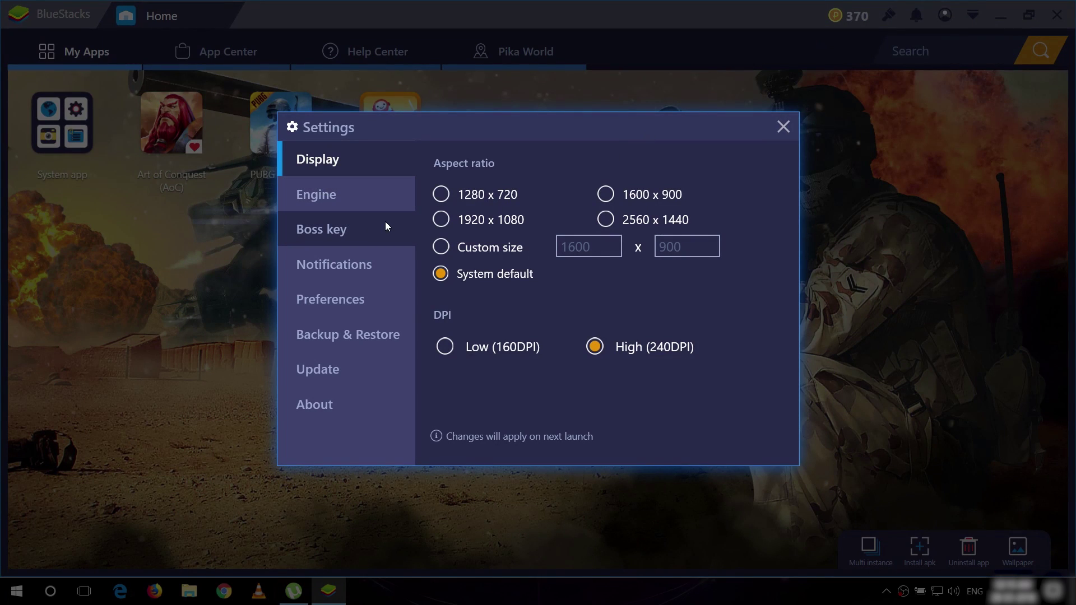
left_click(610, 199)
- Allocate 4 CPU cores and 4096 MB of memory in the Engine settings
left_click(340, 203)
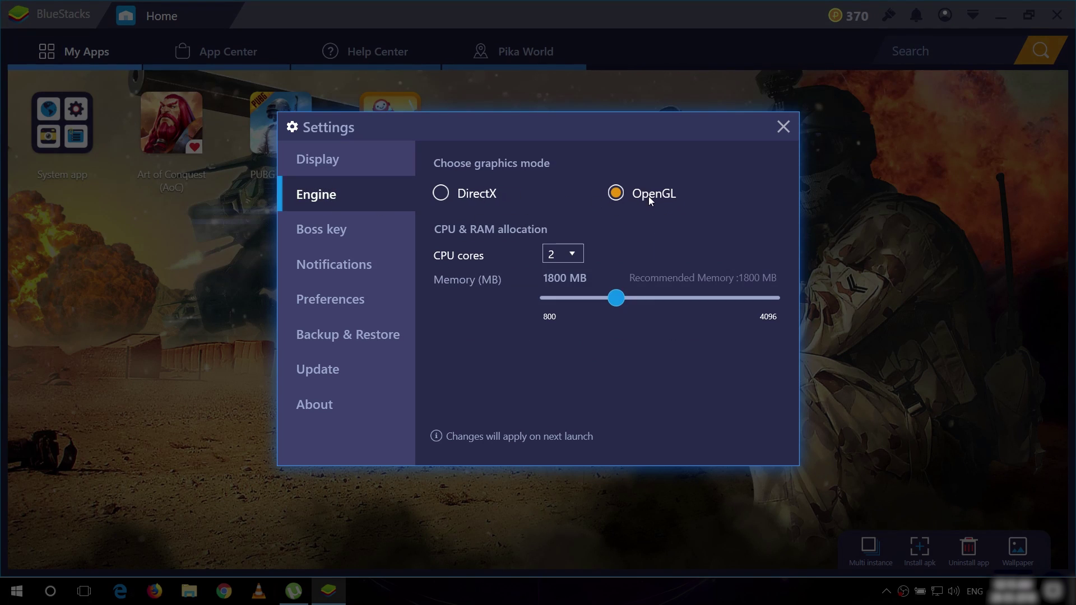
left_click(562, 257)
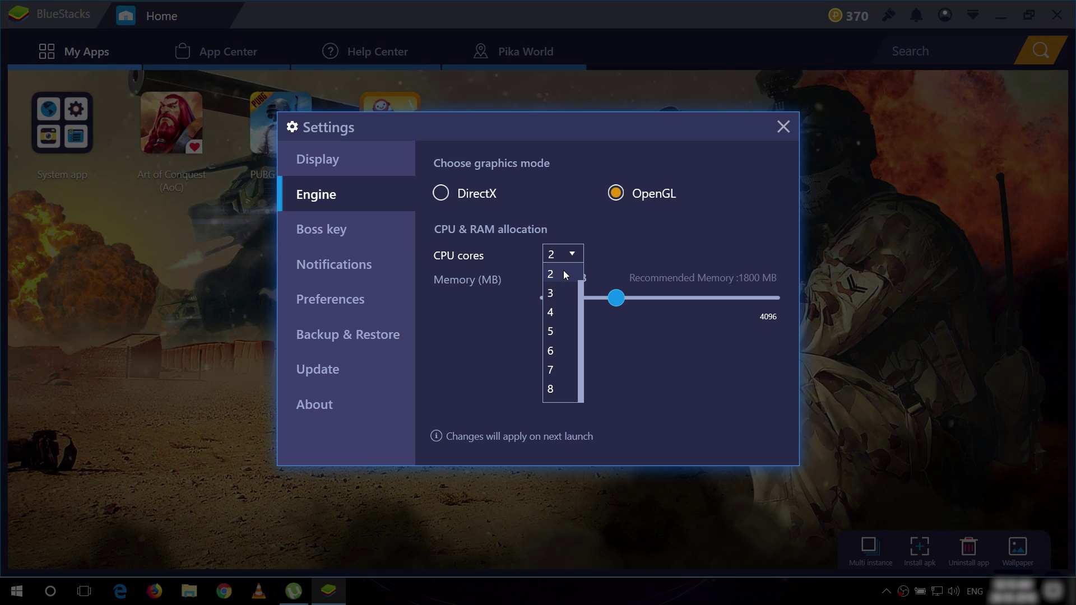
left_click(552, 312)
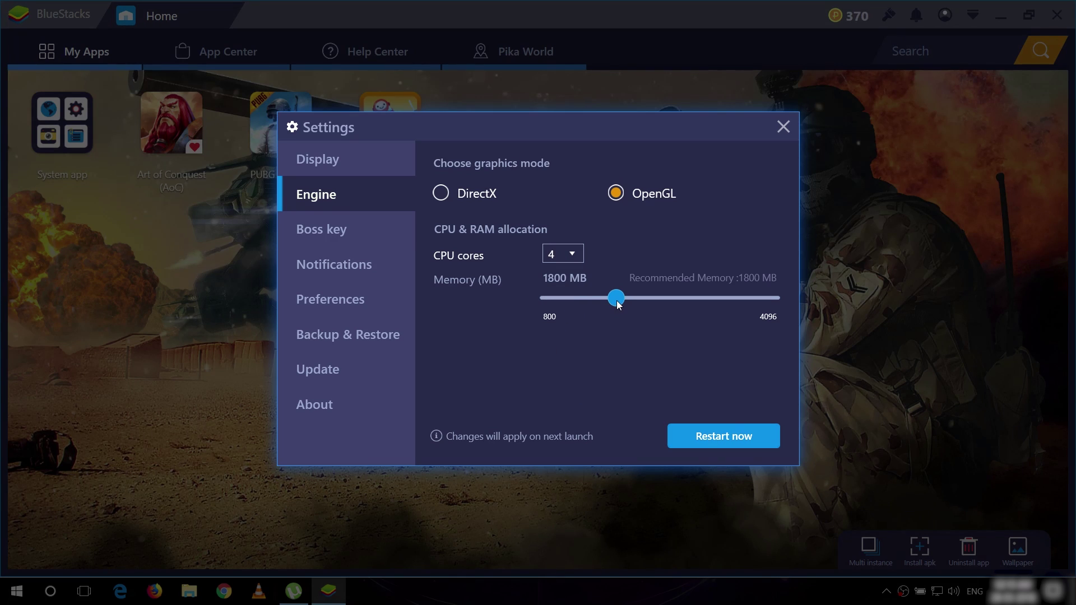
left_click_drag(616, 300, 818, 304)
- Restart BlueStacks, launch PUBG MOBILE, and play the Battle Royale video at lower volume
left_click(702, 435)
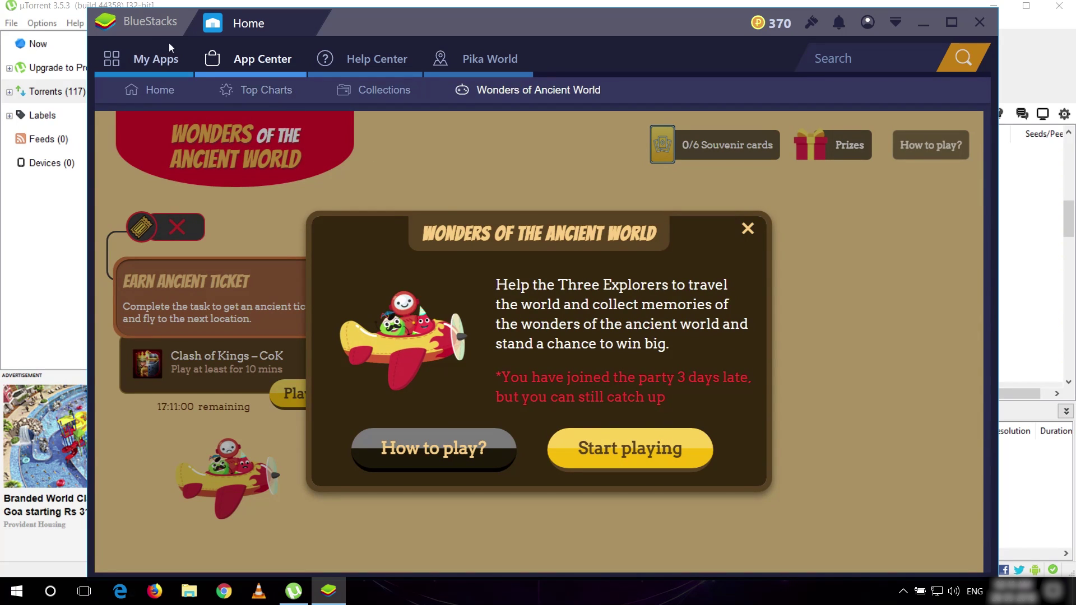
left_click(157, 59)
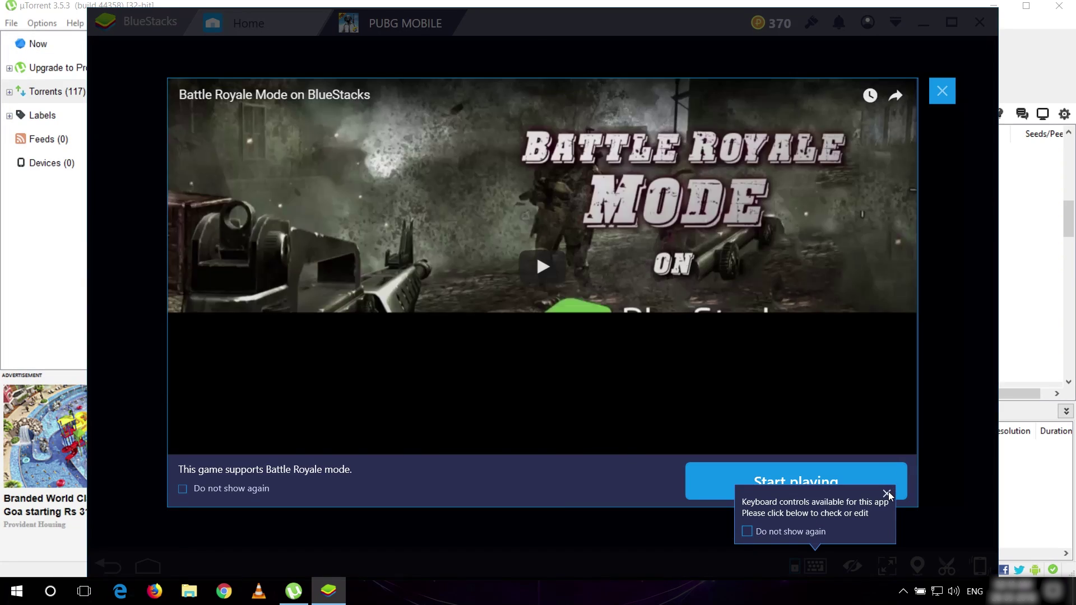
left_click(888, 492)
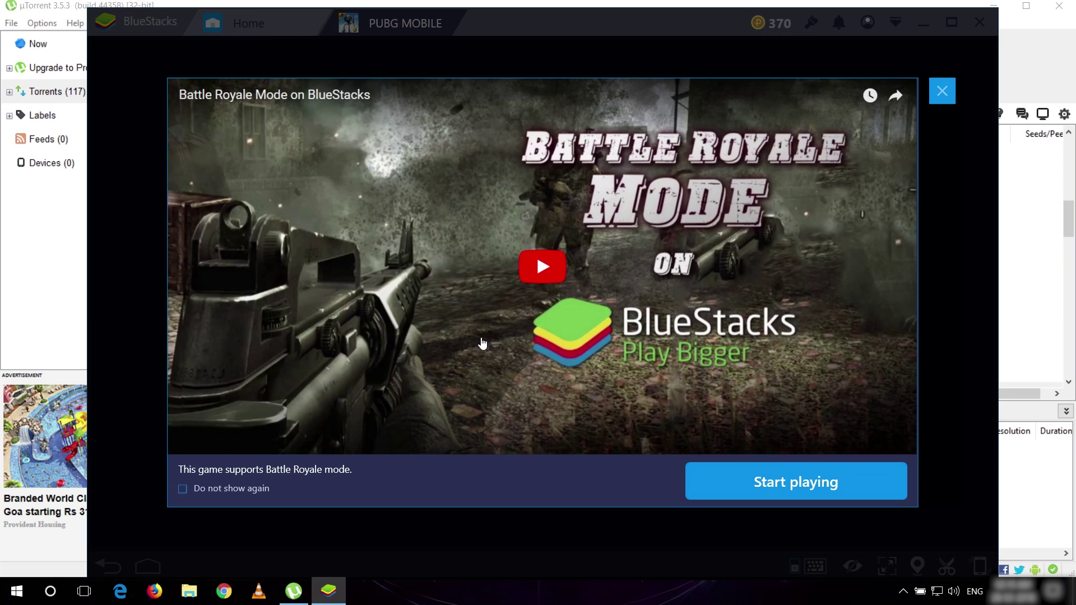
left_click(534, 273)
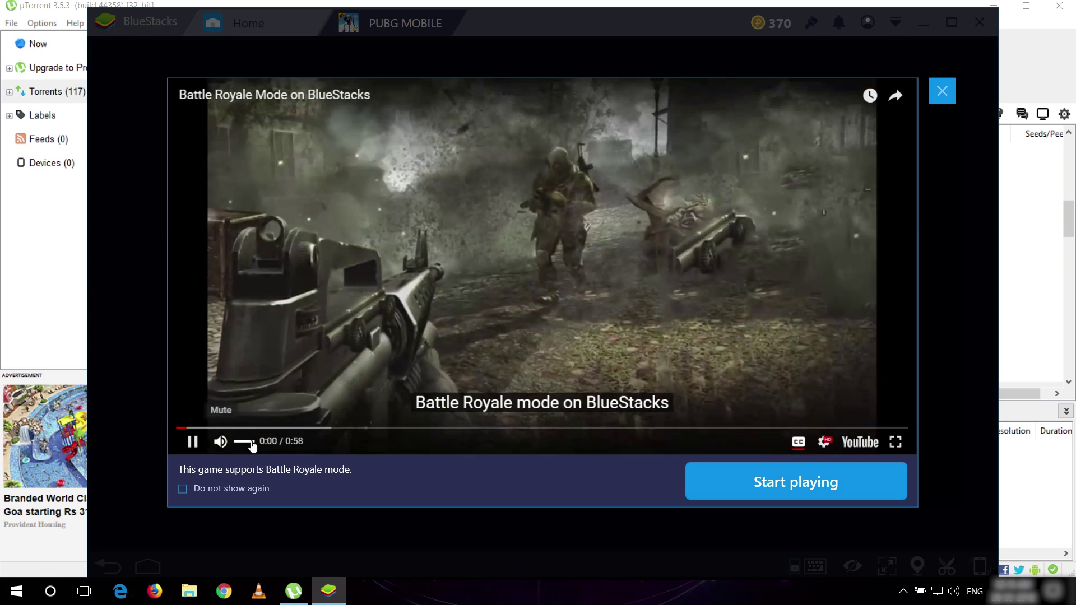
left_click_drag(252, 445, 240, 441)
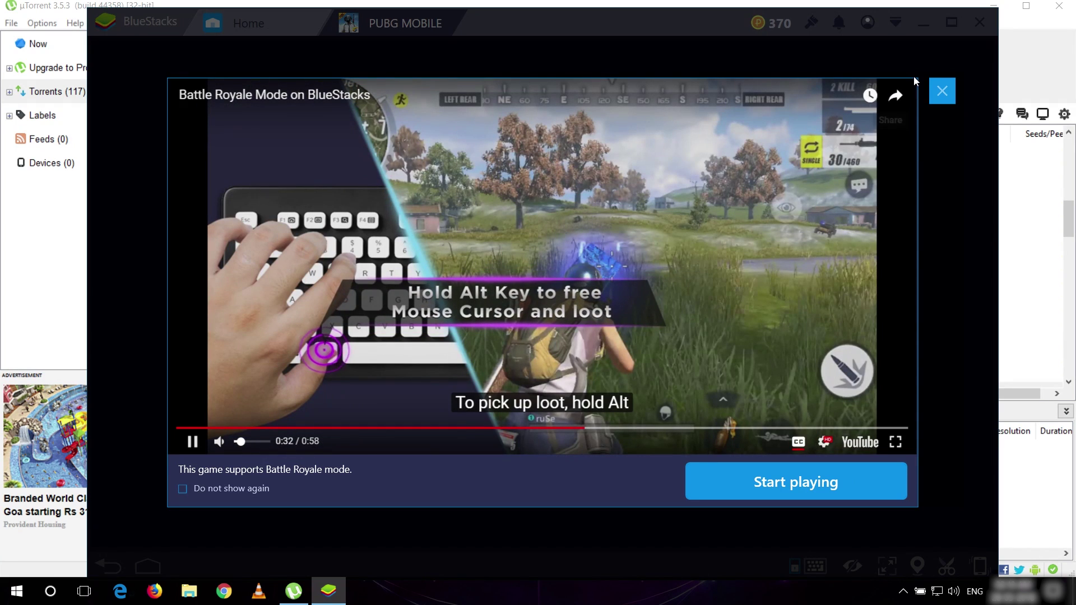
- Close the video, maximize the BlueStacks window, dismiss the Notice, and choose Facebook login
left_click(941, 92)
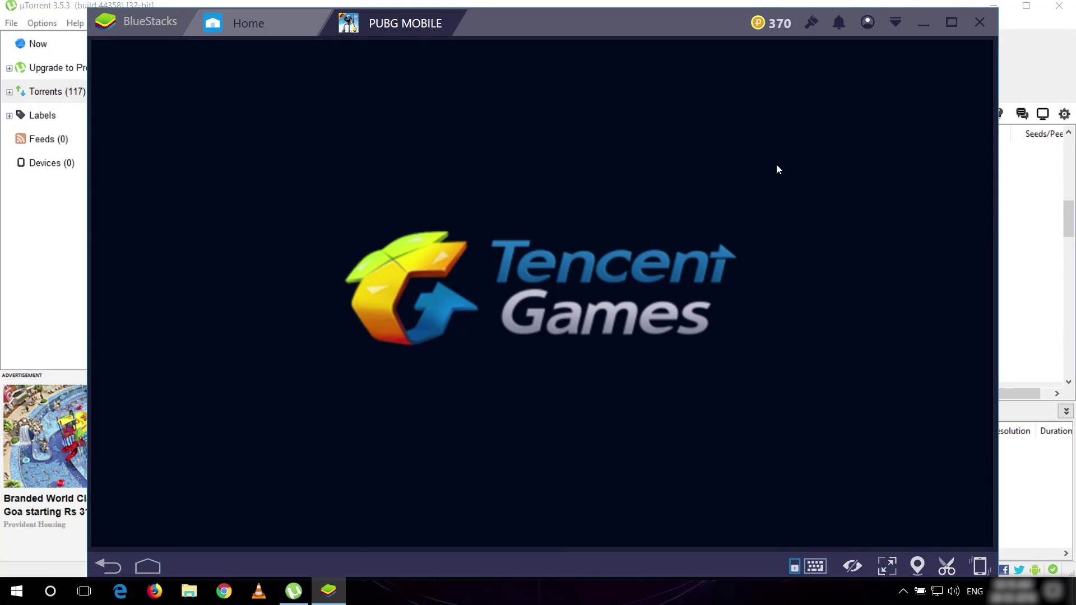
left_click_drag(607, 33, 652, 42)
left_click(996, 31)
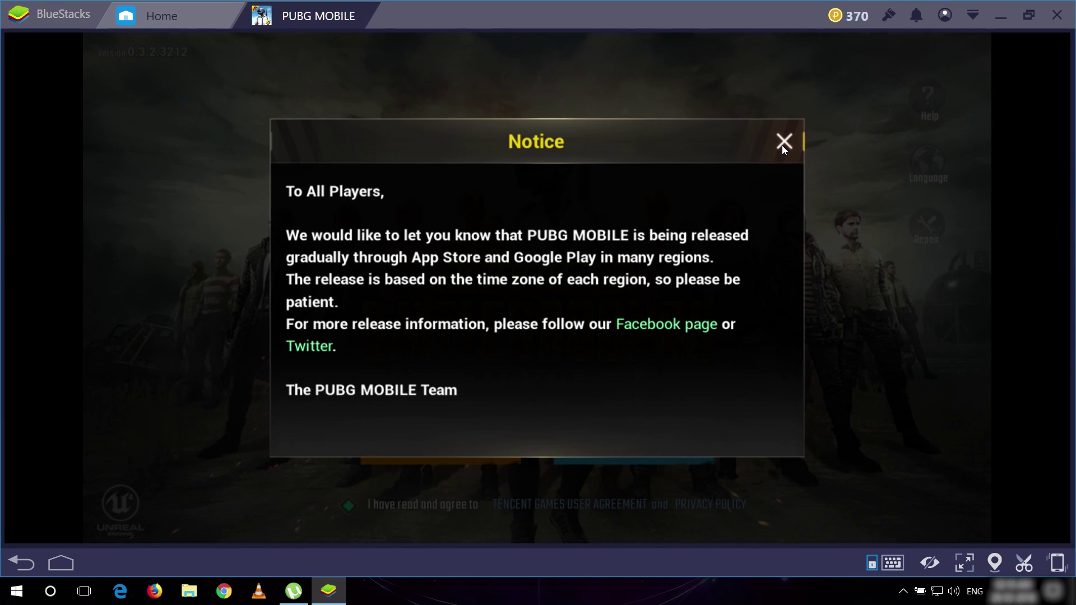
left_click(784, 142)
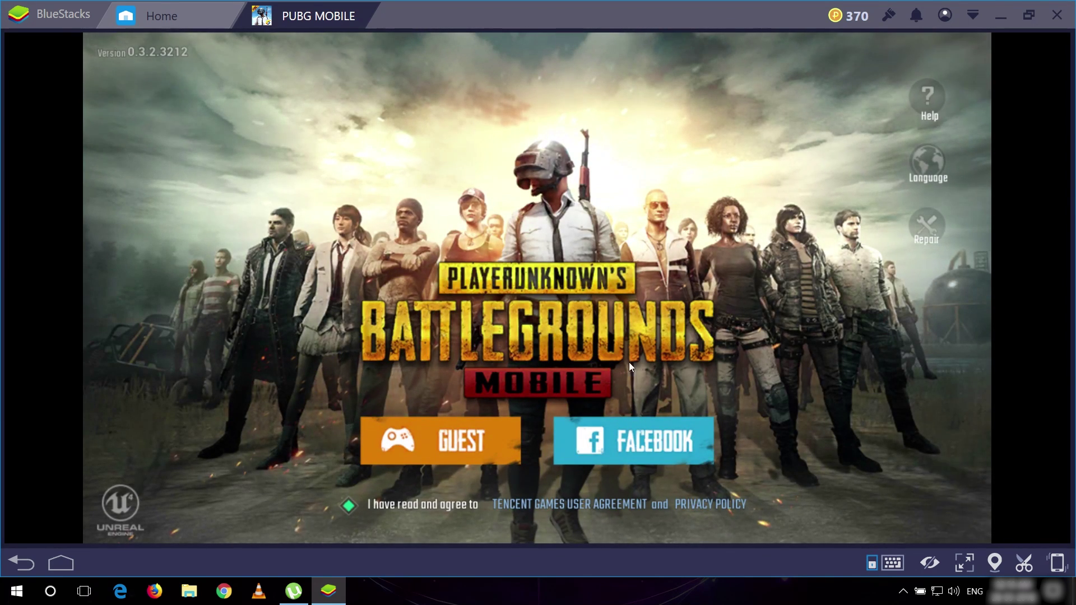
left_click(651, 436)
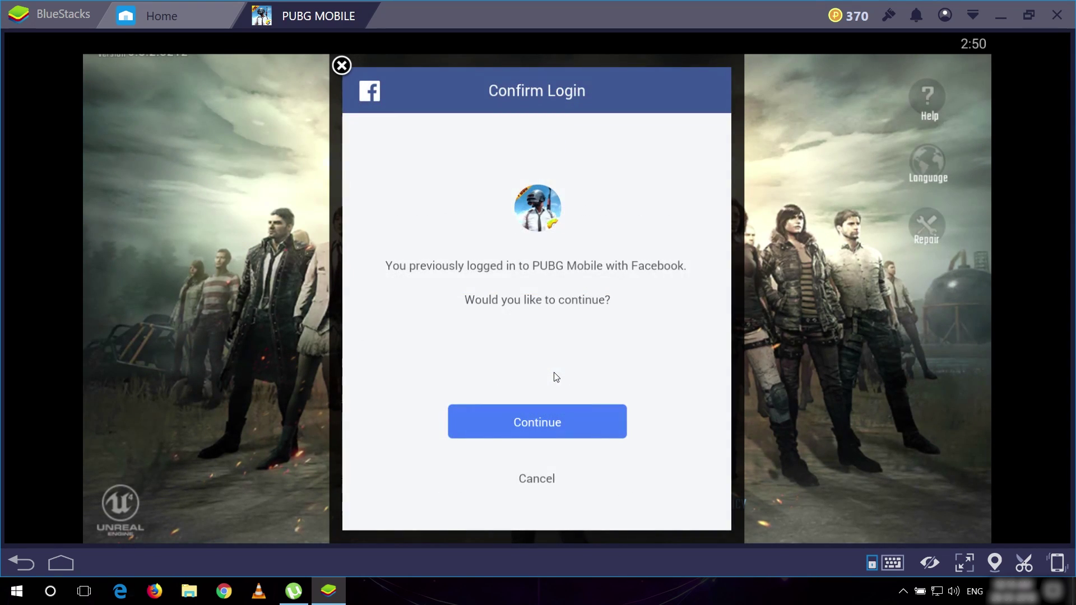
- Confirm the Facebook login, dismiss the graphics notice, and collect the Day 6 500 BP reward
left_click(566, 426)
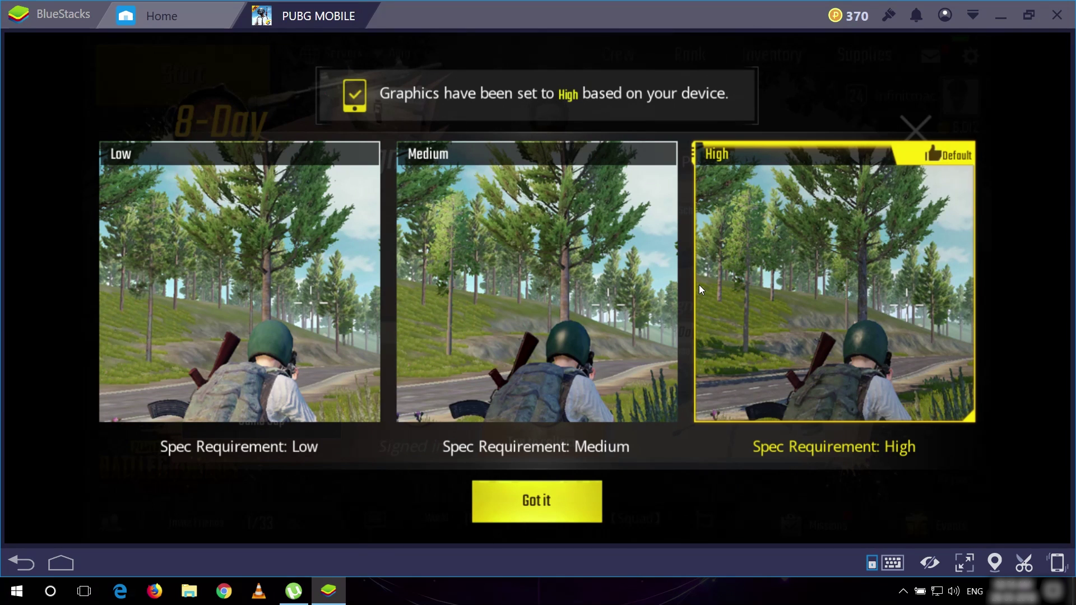
left_click(518, 502)
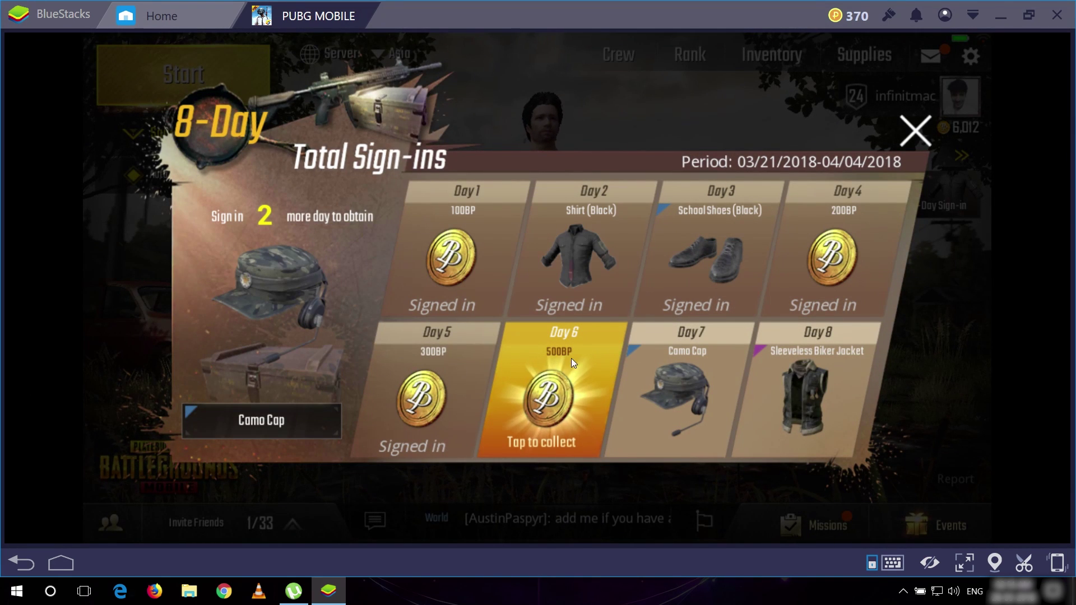
left_click(552, 396)
left_click(545, 485)
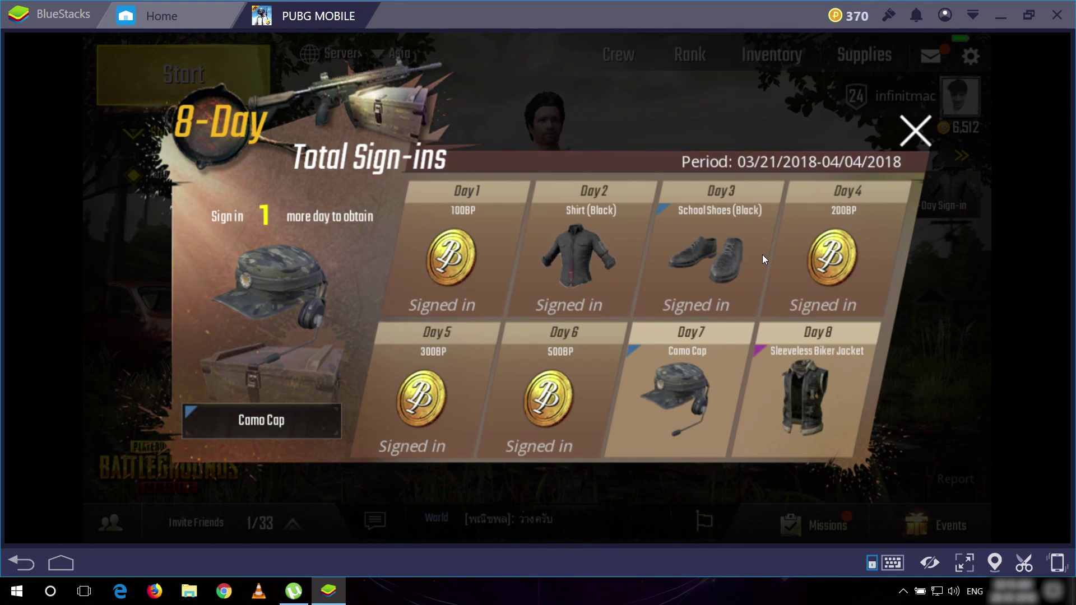
- Collect the Daily Login mission reward from the Missions panel
left_click(919, 131)
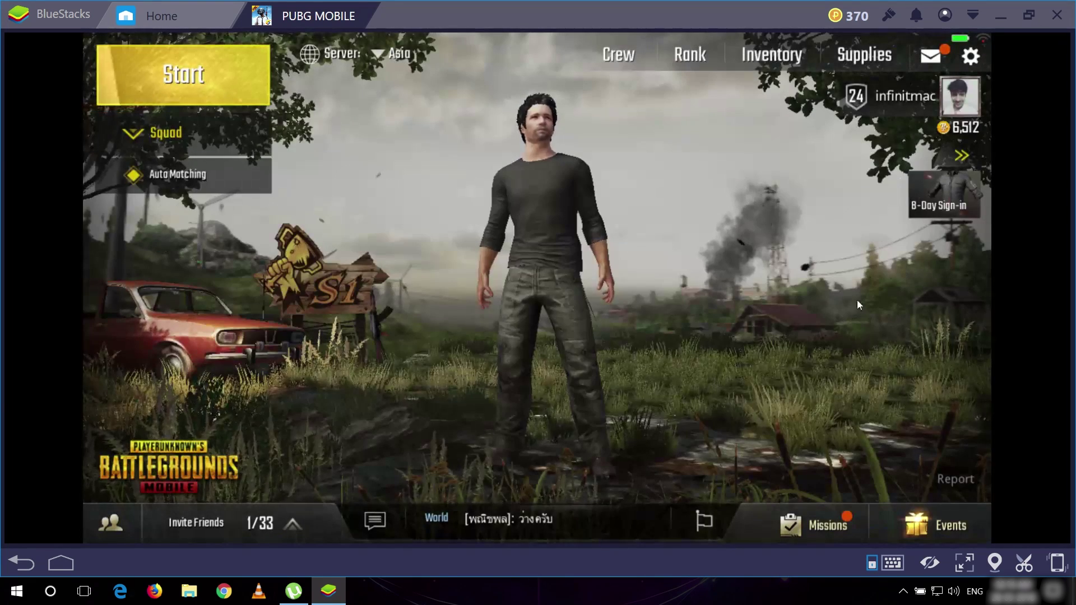
left_click(816, 522)
scroll(748, 274, "down", 10)
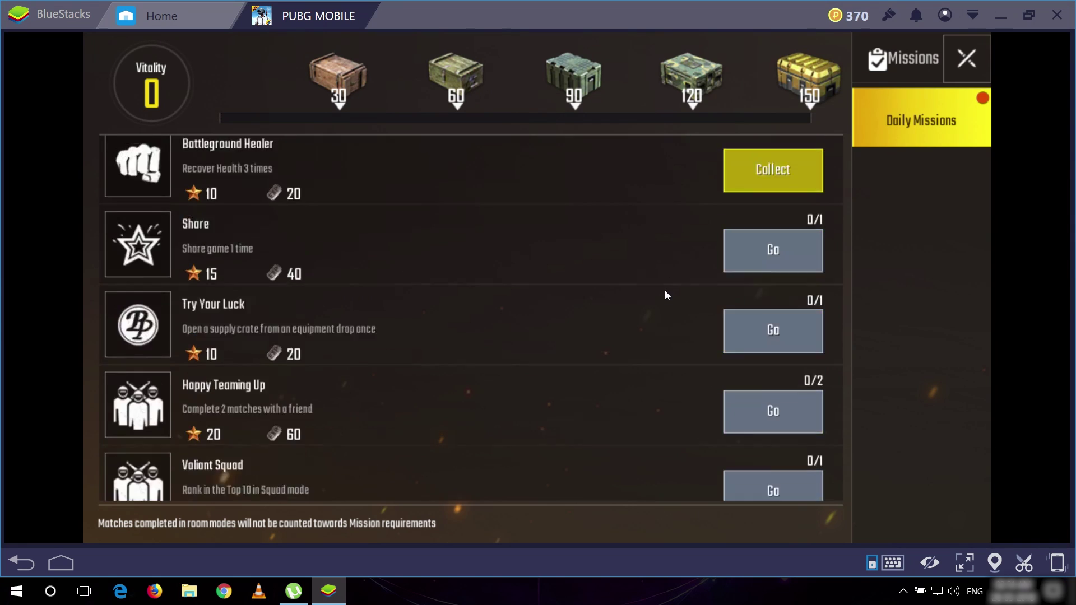
scroll(658, 398, "up", 10)
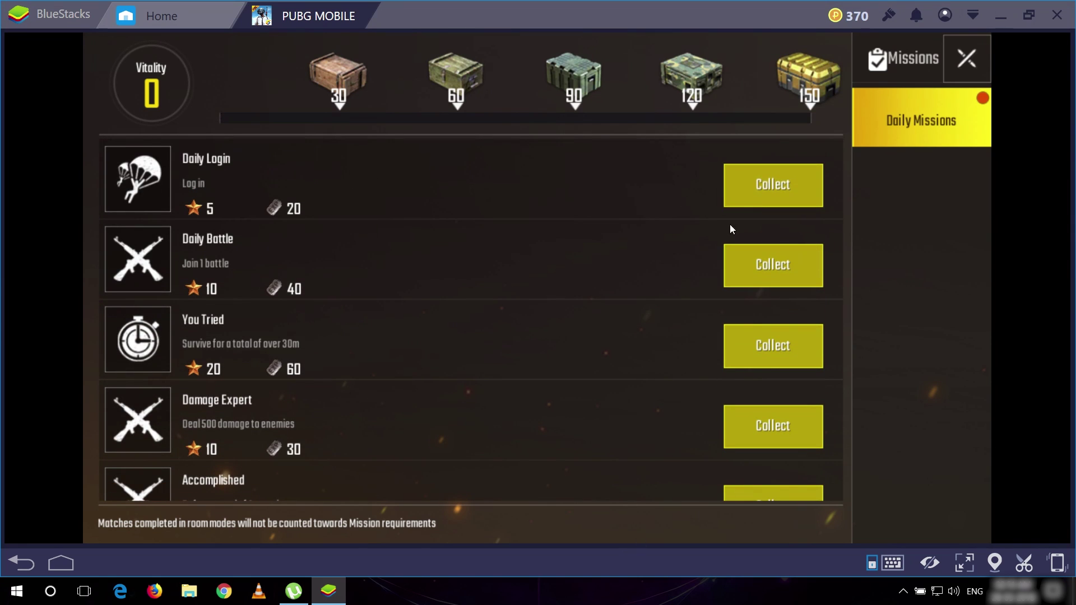
left_click(774, 185)
left_click(532, 494)
left_click(950, 72)
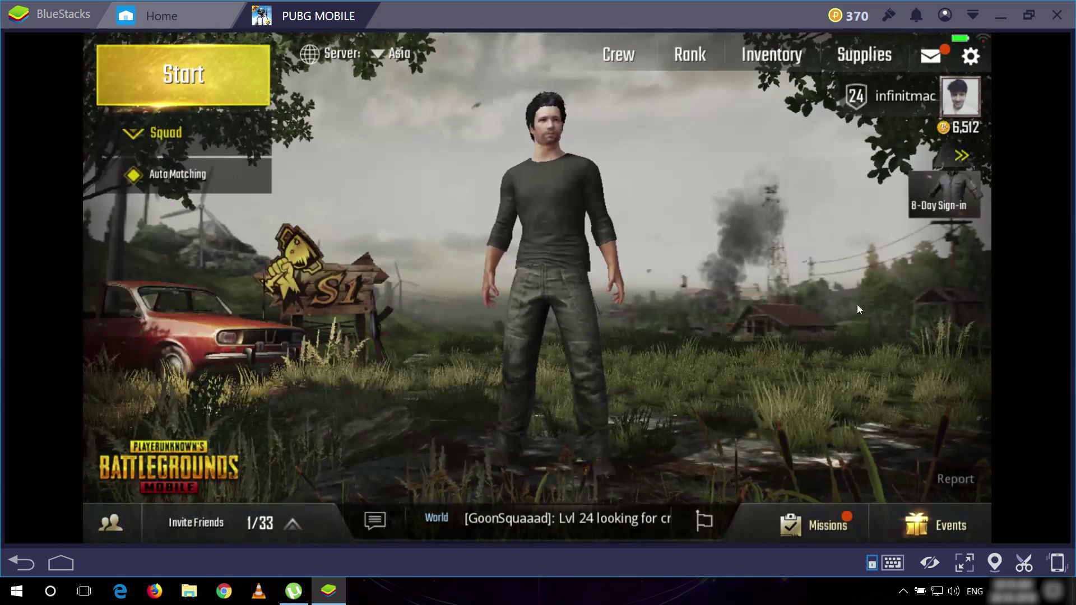
- Check and close the events, profile, 8-Day sign-in and friends panels
left_click(926, 516)
left_click(940, 115)
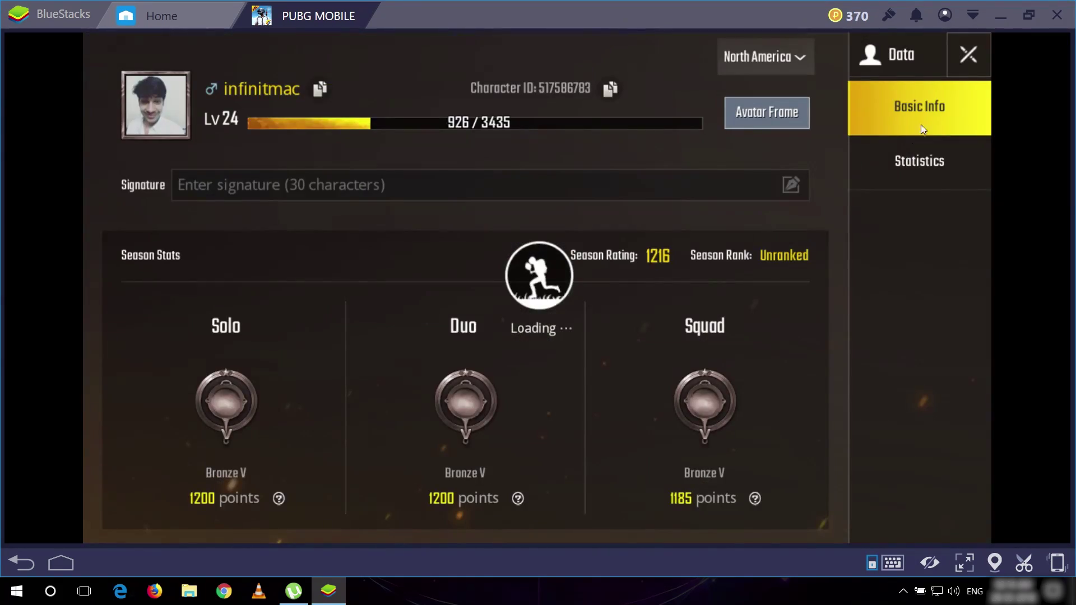
left_click(967, 51)
left_click(961, 201)
left_click(915, 131)
left_click(282, 518)
left_click(282, 518)
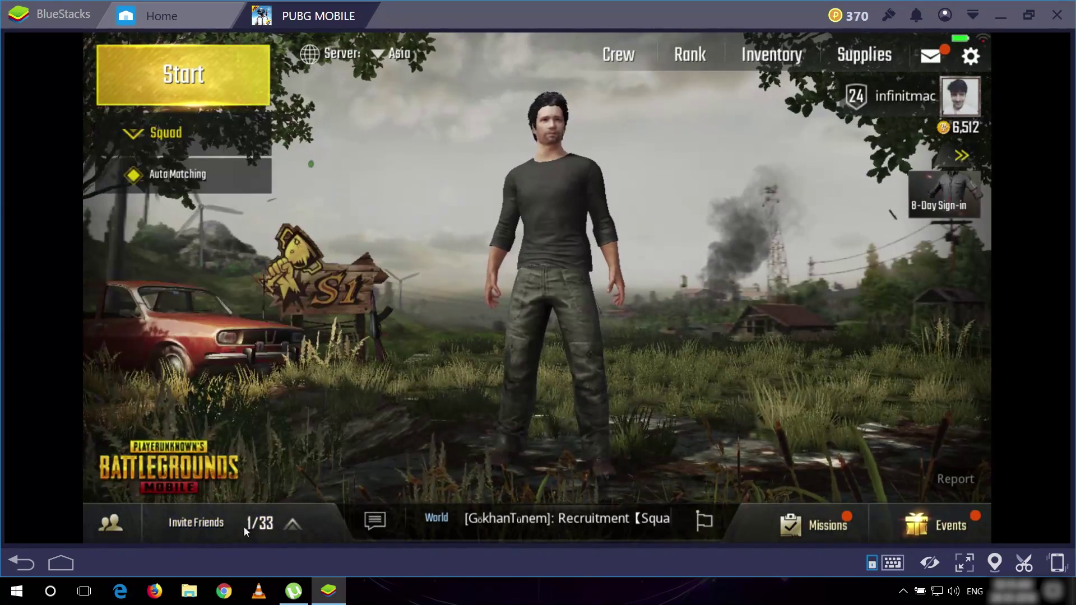
- Switch the team mode from Squad to Solo and open the server list
left_click(143, 136)
left_click(162, 178)
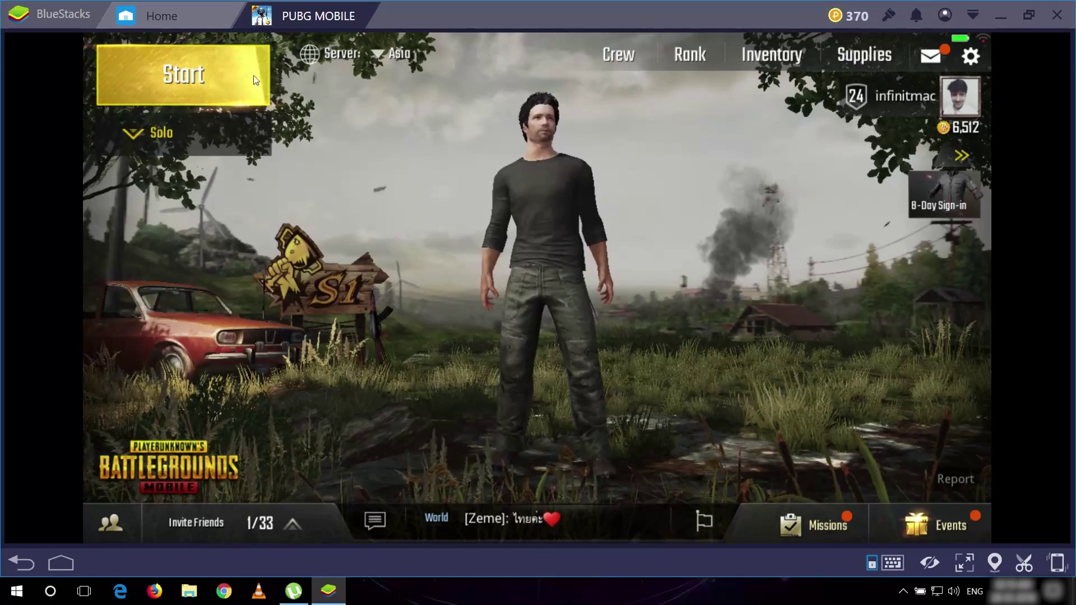
left_click(378, 54)
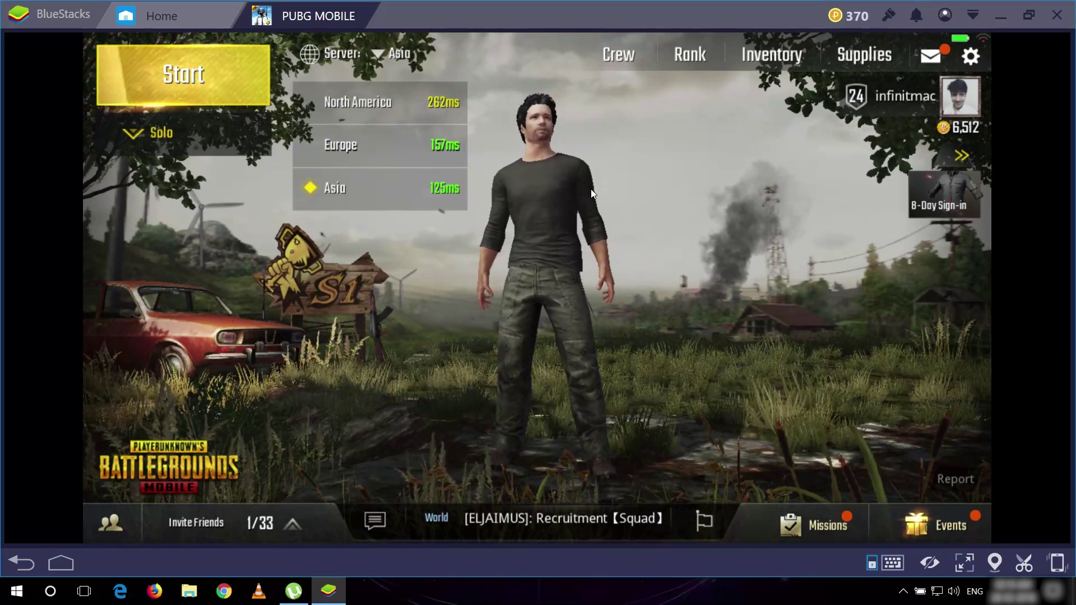
left_click(688, 56)
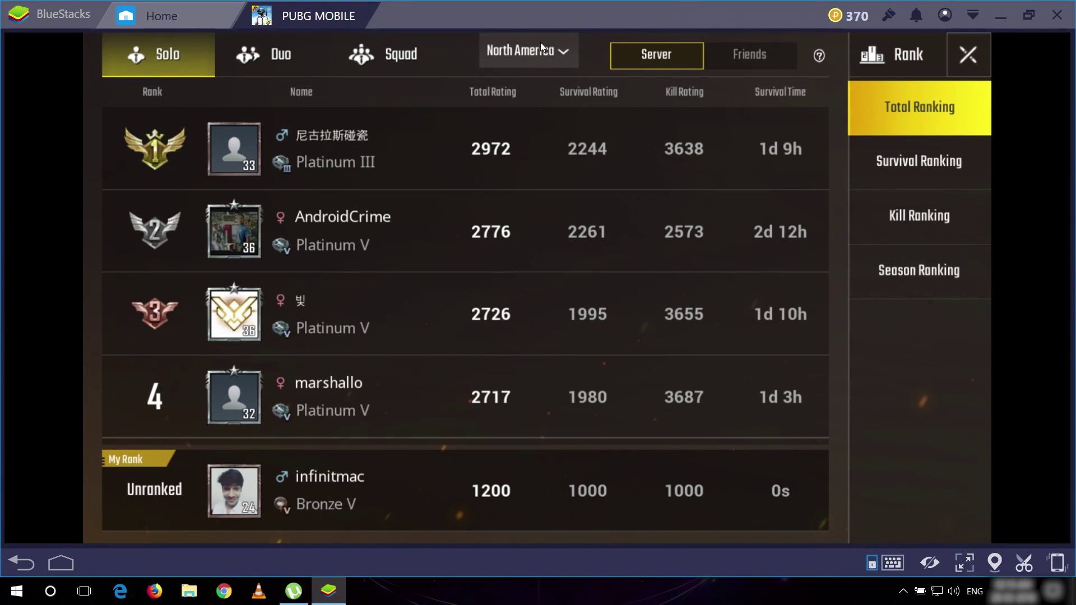
left_click(539, 52)
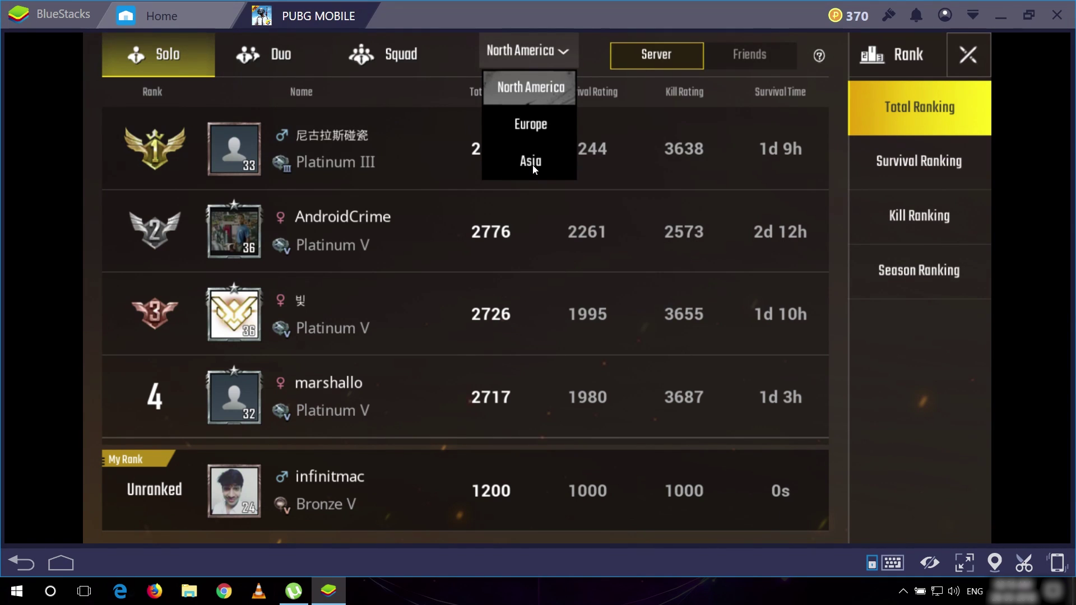
left_click(536, 133)
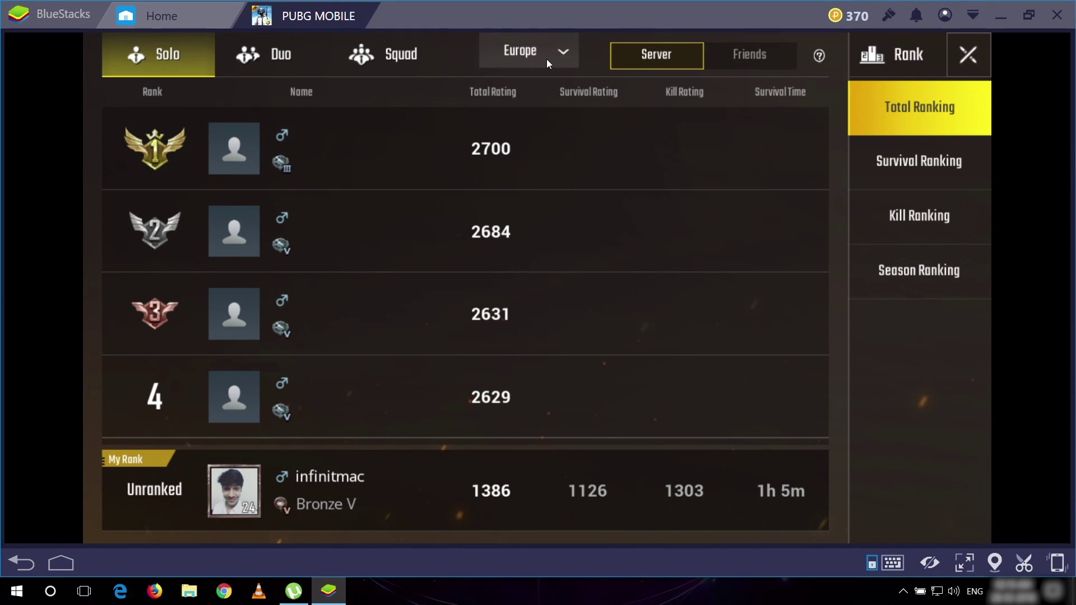
left_click(546, 59)
left_click(539, 168)
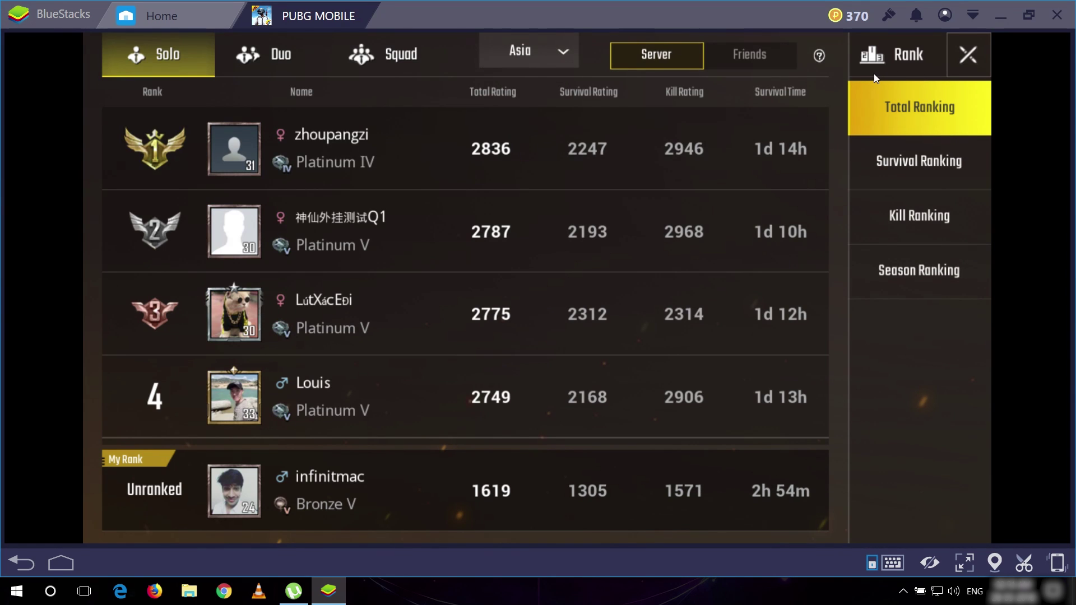
left_click(964, 53)
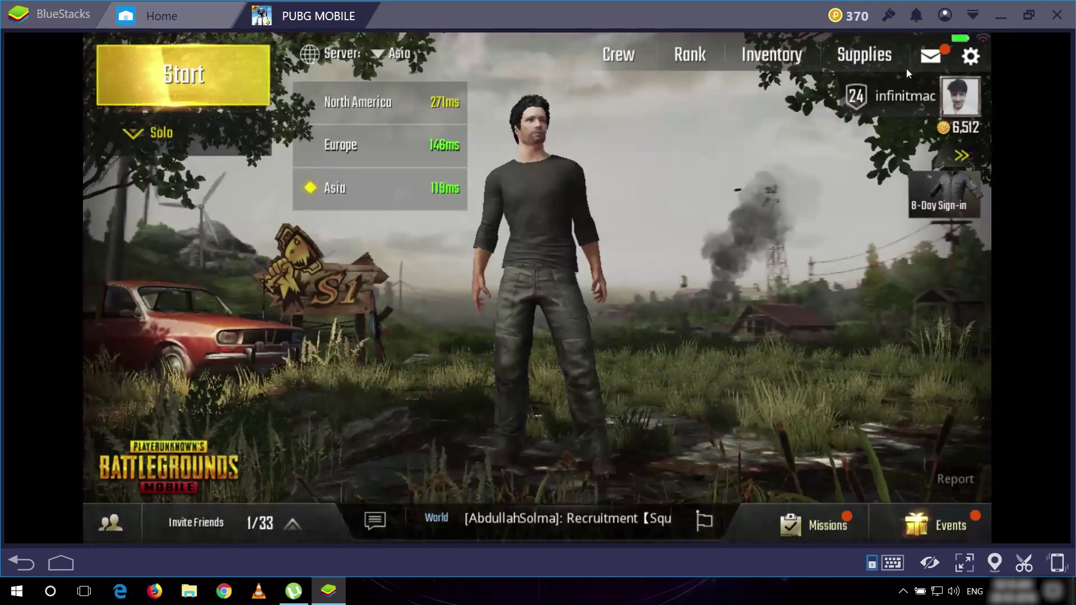
left_click(786, 60)
left_click_drag(802, 305, 782, 160)
scroll(829, 268, "up", 10)
left_click(968, 427)
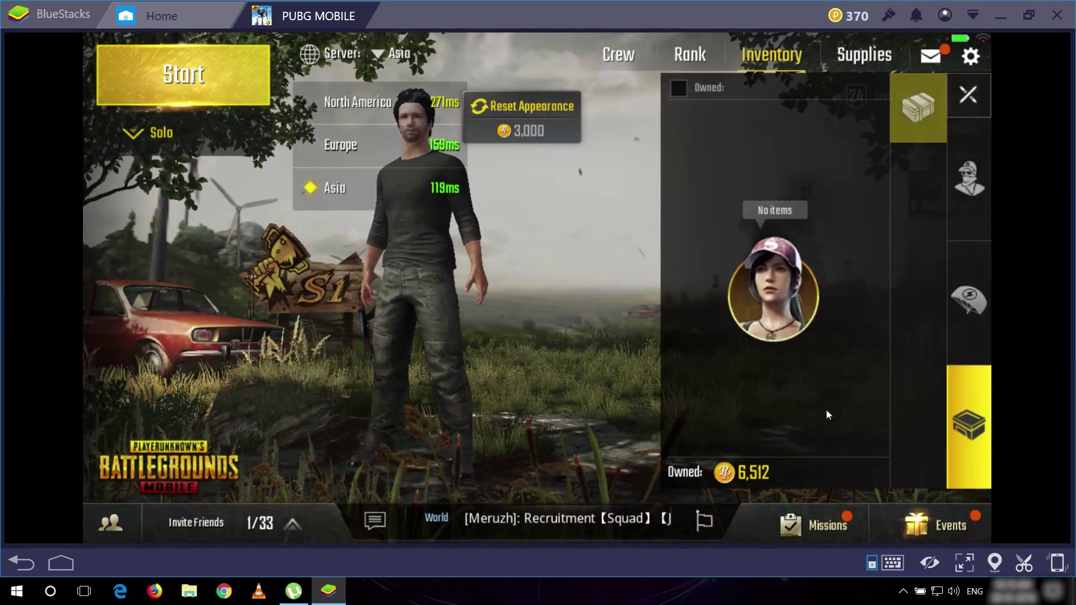
left_click(858, 59)
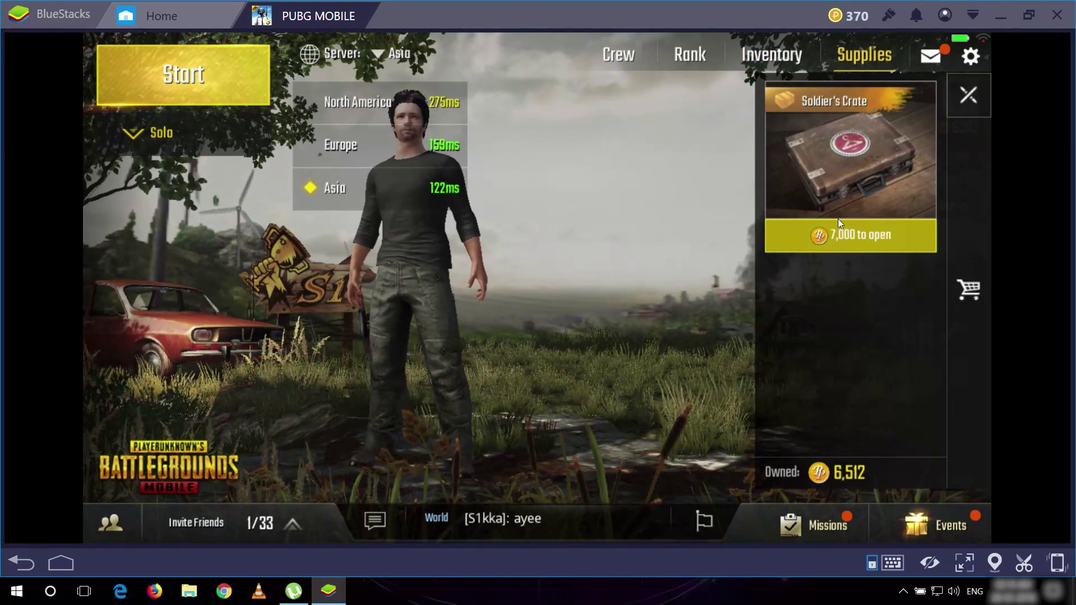
left_click(930, 55)
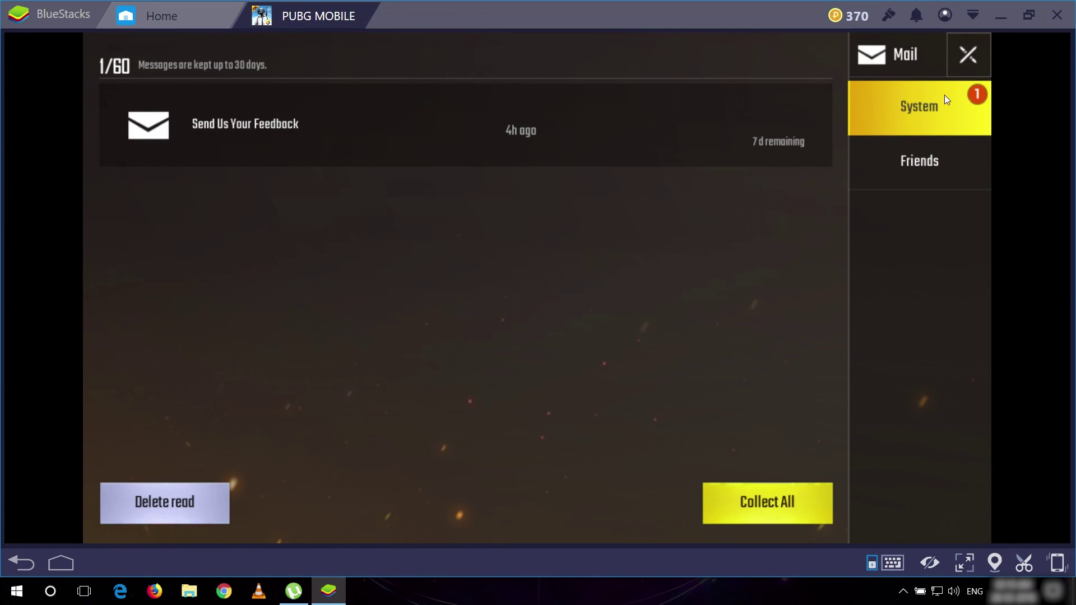
left_click(973, 58)
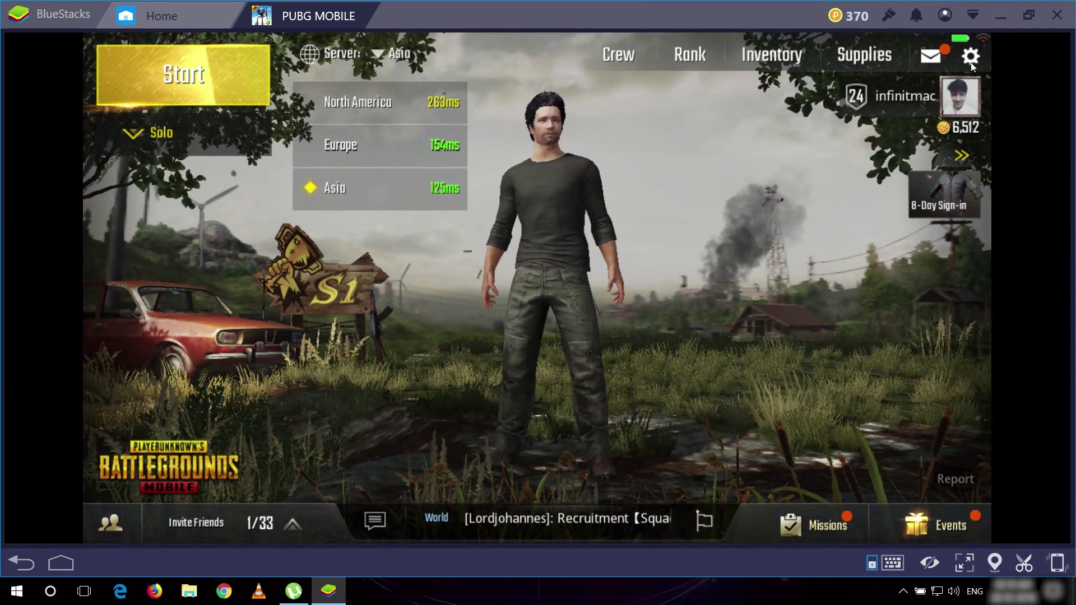
- Make the crosshair green and enable Peek & Fire in the game settings
left_click(979, 59)
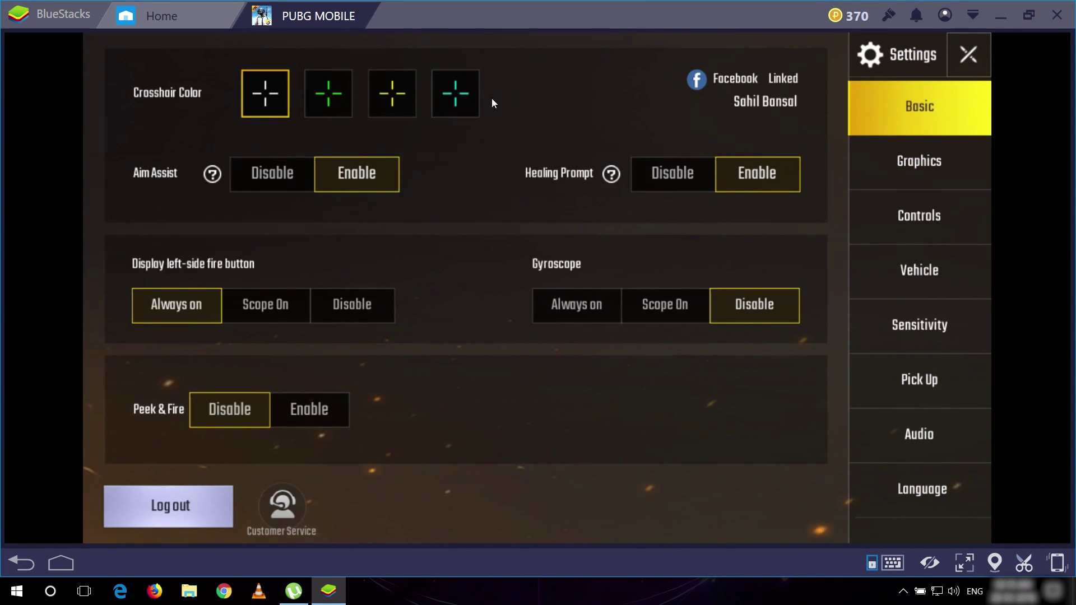
left_click(343, 105)
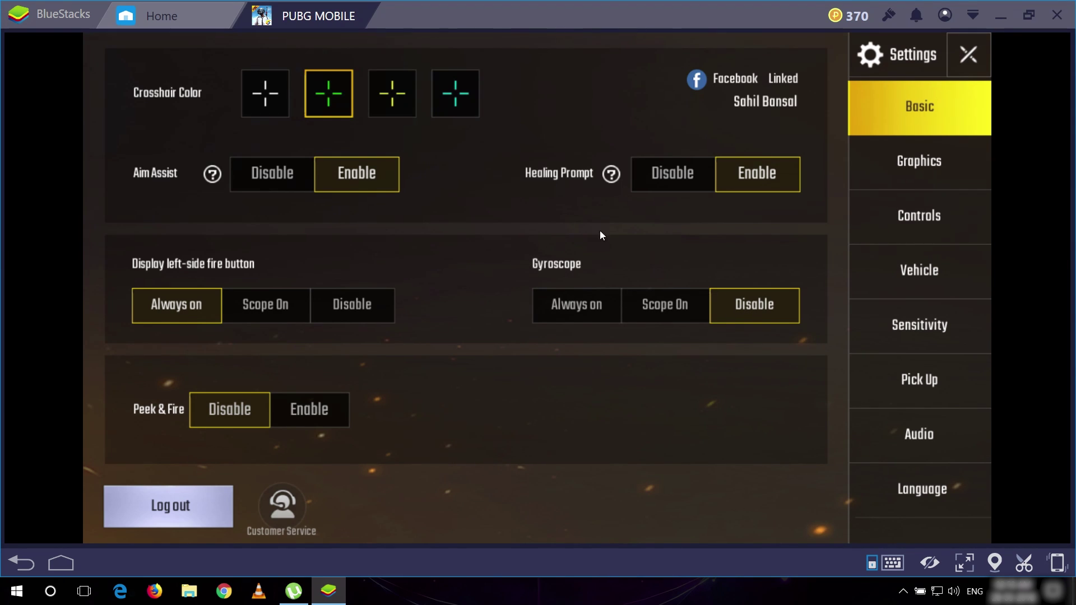
left_click(298, 414)
- Set the graphics style to Realistic, then bring up the Controls layout options
left_click(871, 173)
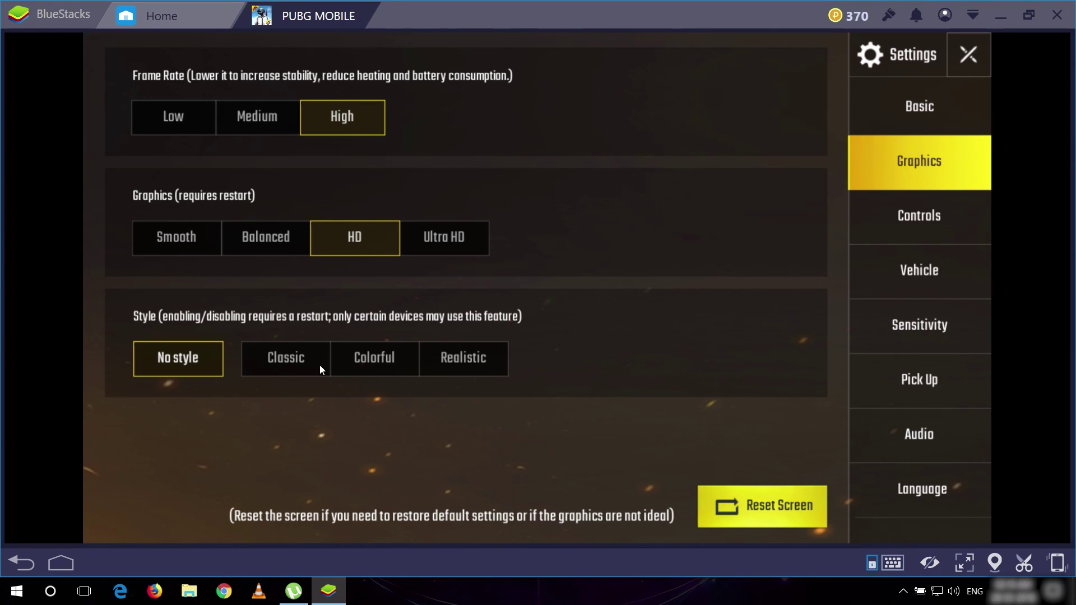
left_click(455, 358)
left_click(503, 391)
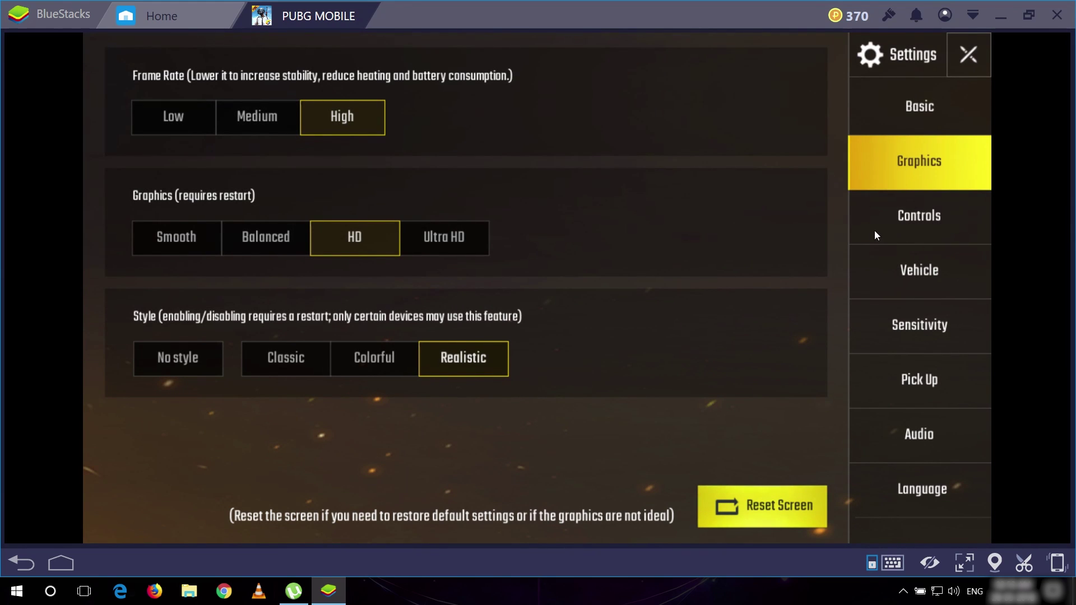
left_click(902, 216)
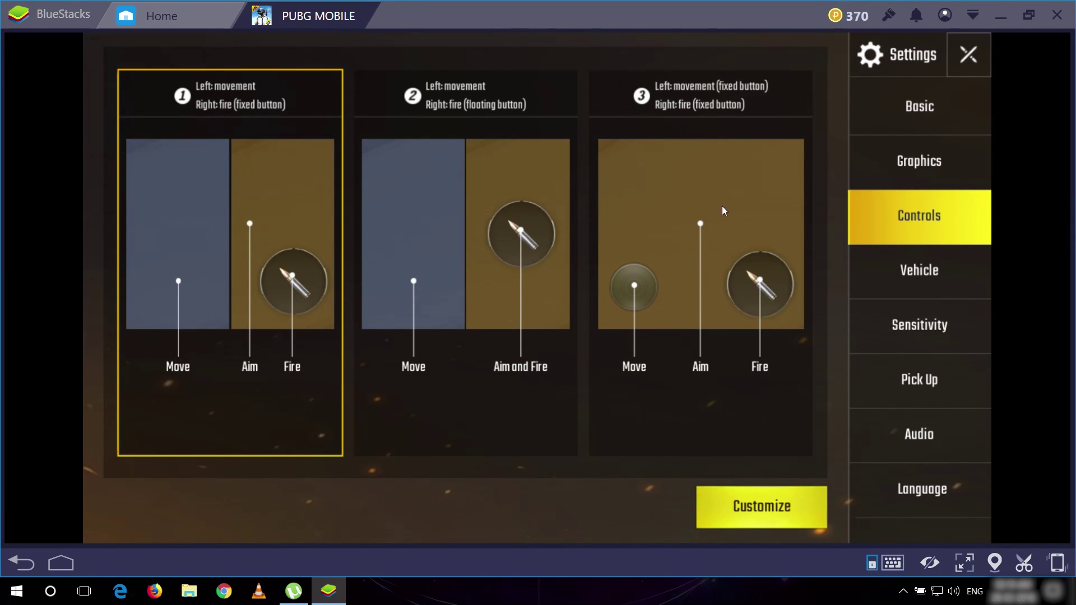
- Switch PUBG's vehicle controls to the Single Joystick layout
left_click(906, 284)
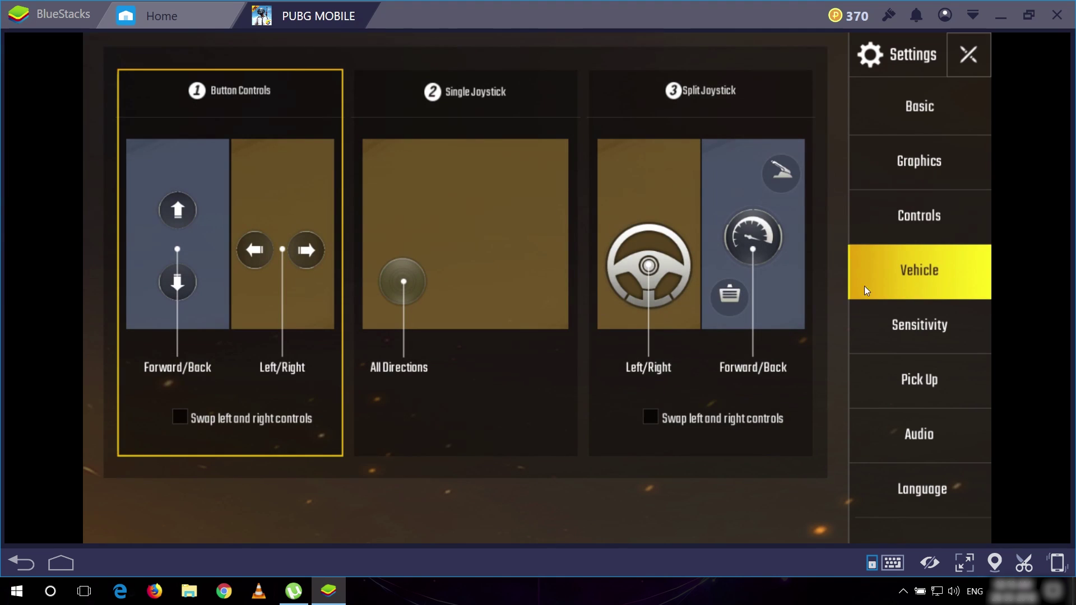
left_click(473, 245)
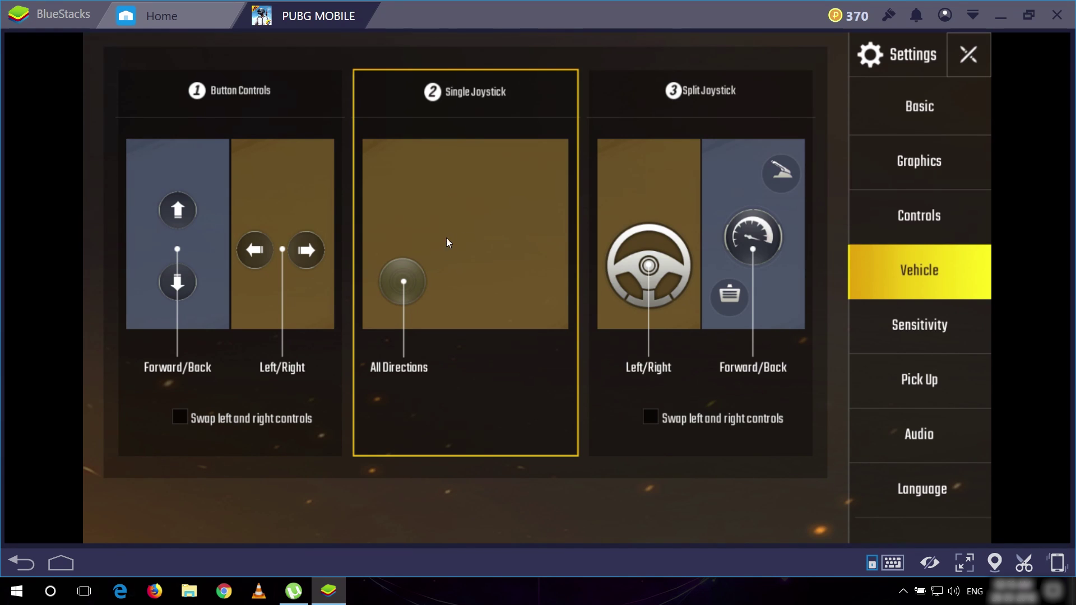
- Set the overall sensitivity preset to Low and check the auto pick-up settings
left_click(917, 342)
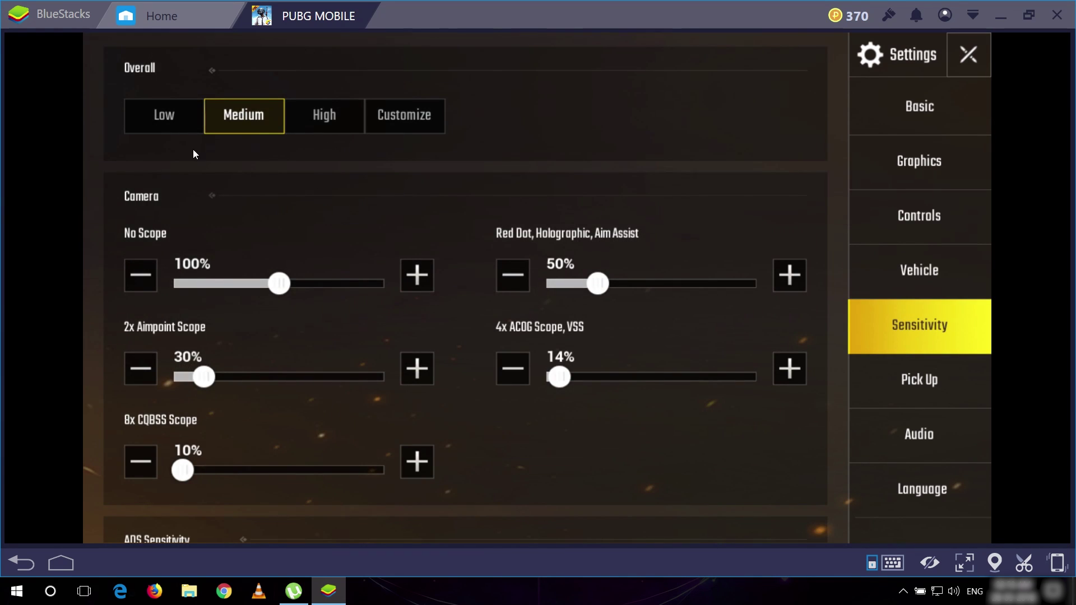
left_click(171, 123)
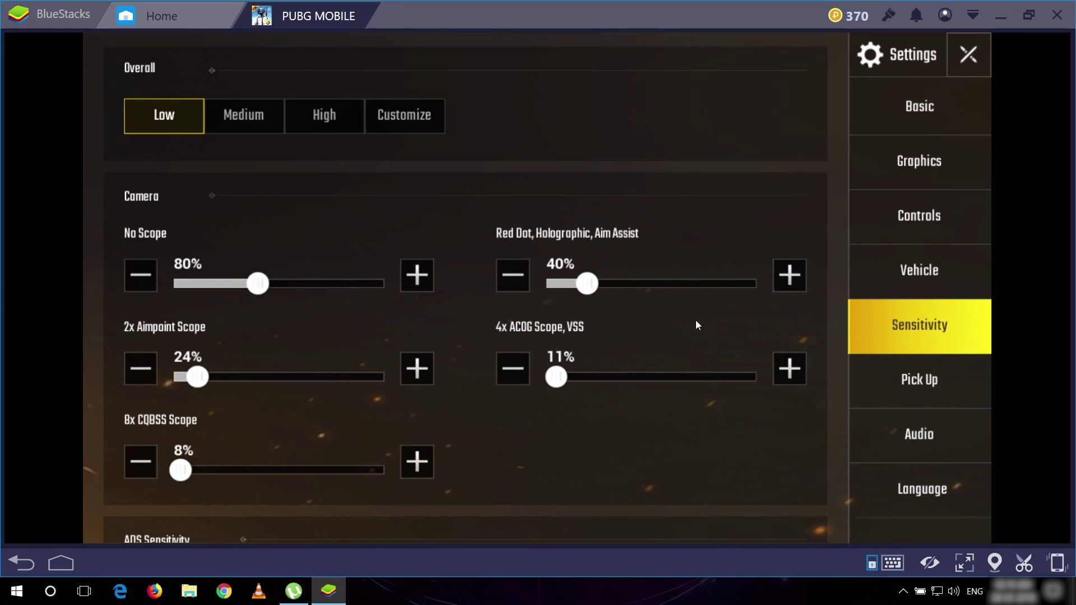
left_click(896, 379)
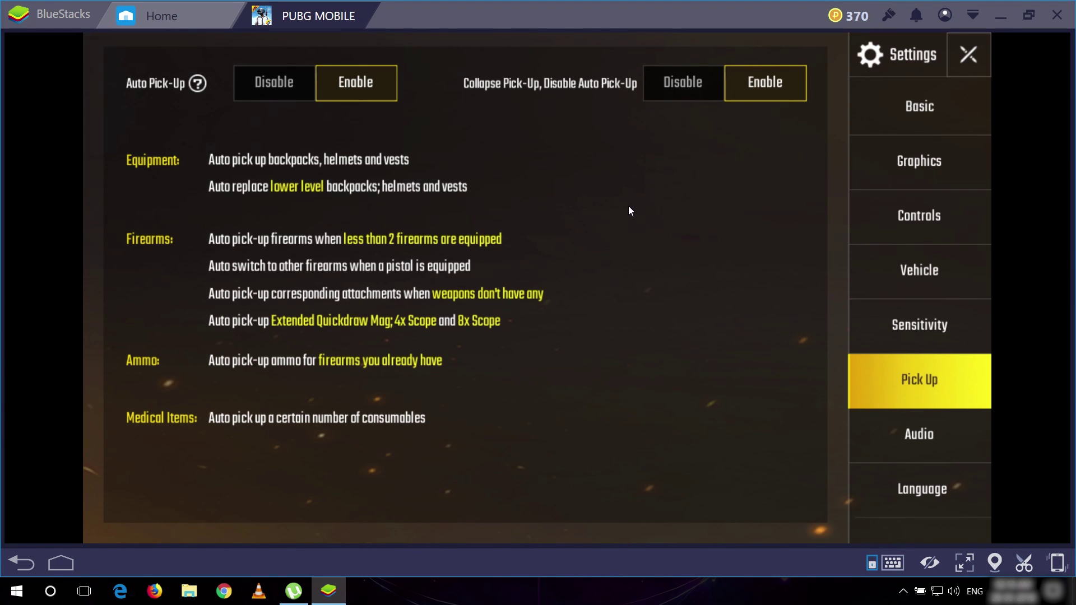
- Lower the master volume to about a quarter, view the Language page, and close Settings
left_click(926, 434)
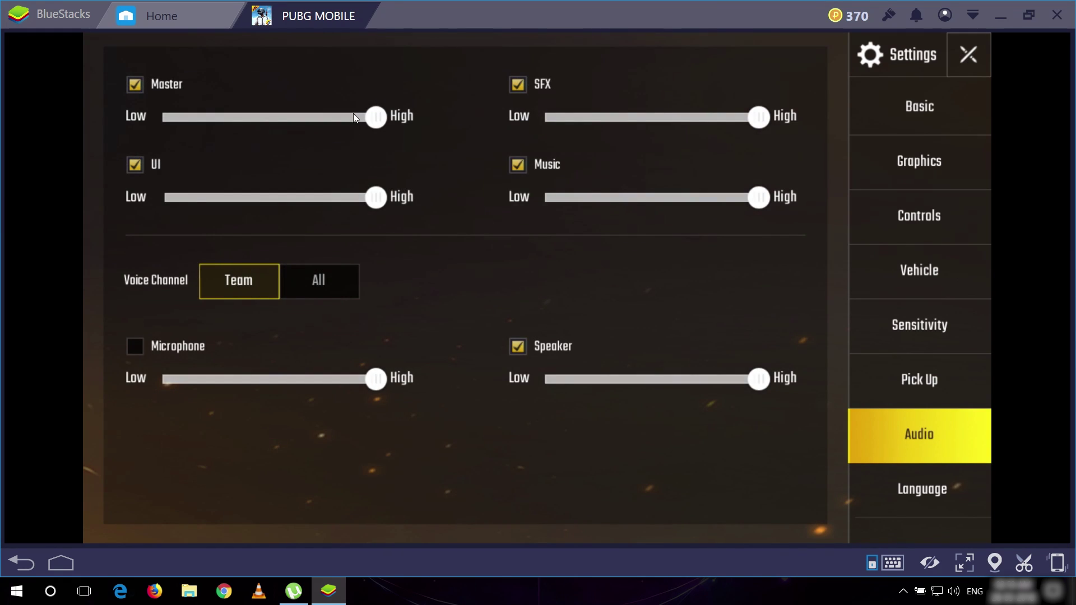
left_click_drag(352, 116, 223, 120)
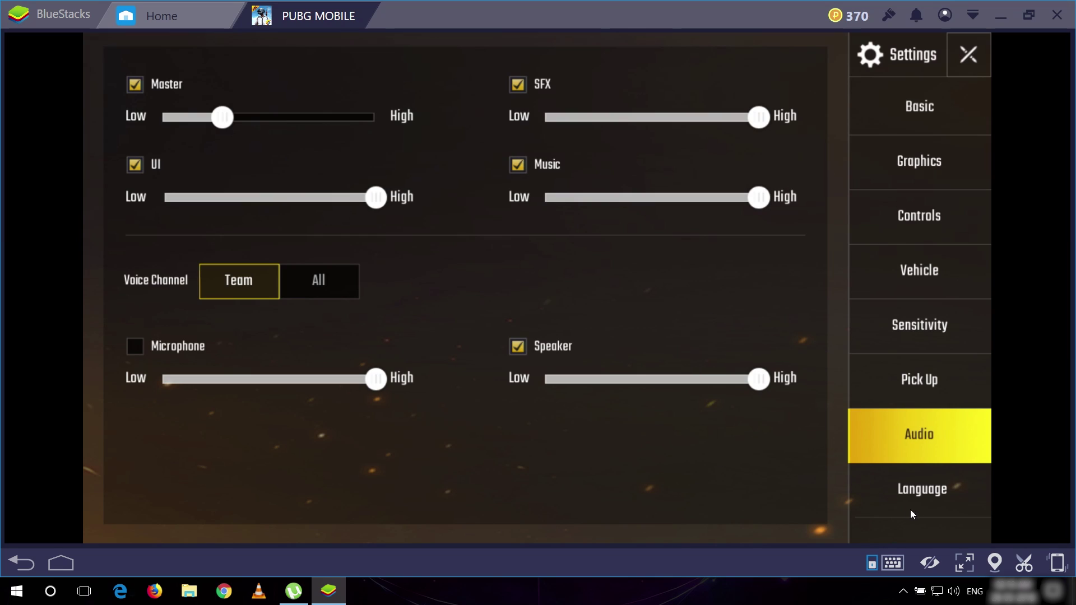
left_click(914, 490)
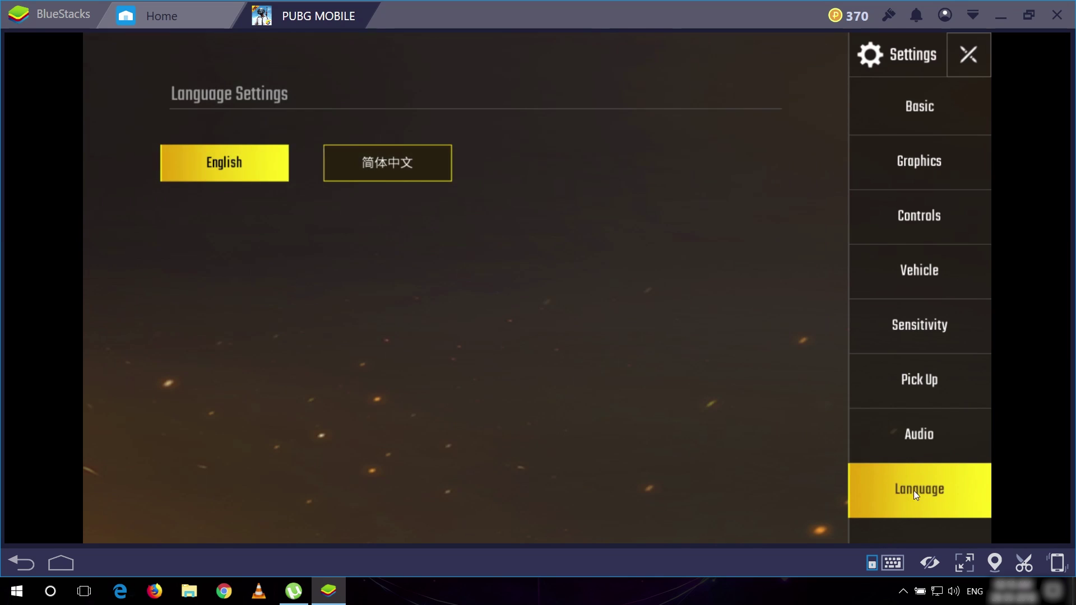
left_click(969, 56)
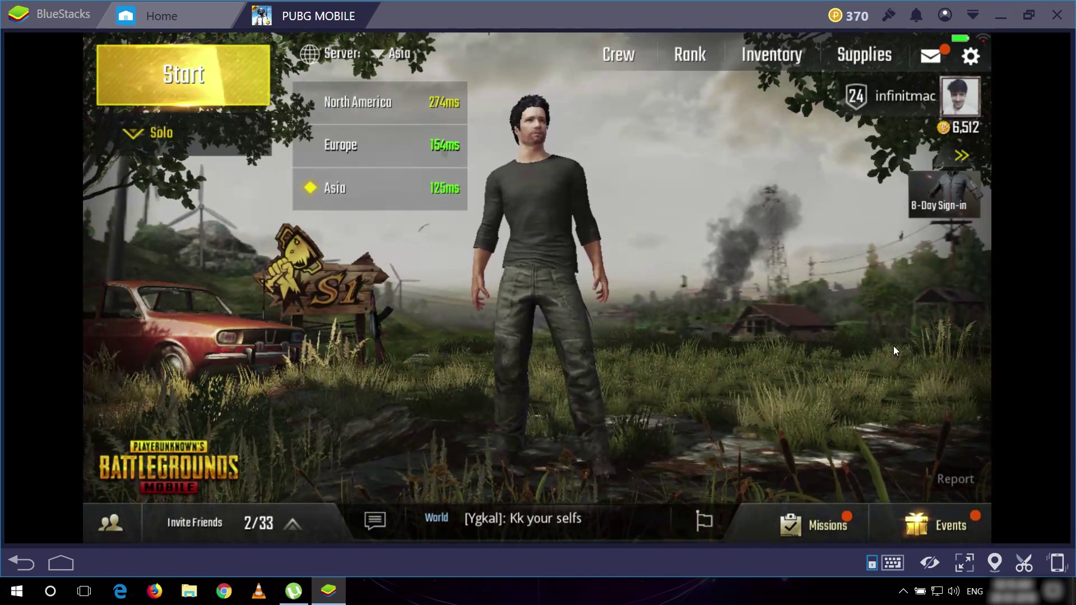
- Check the available match modes and start a Solo match
left_click(132, 135)
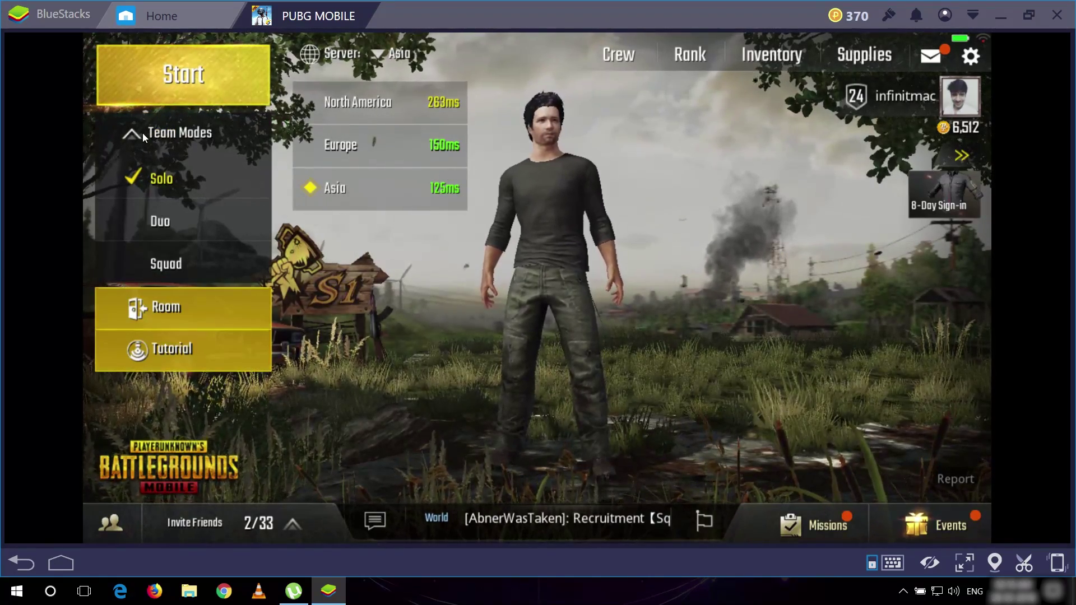
left_click(153, 76)
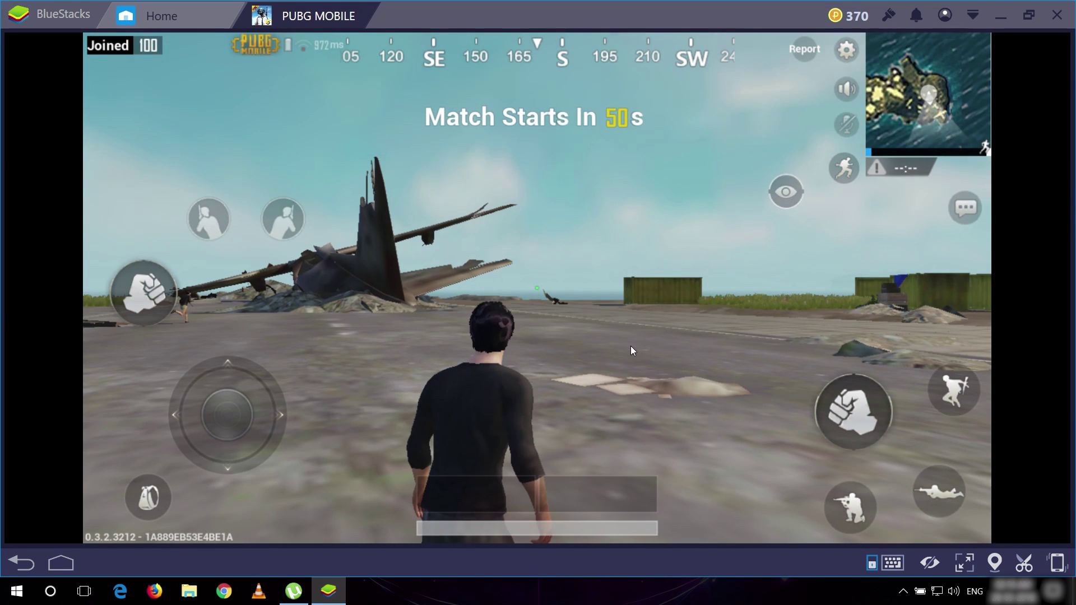
- Walk forward with W and drag the mouse to look around the island
key("w")
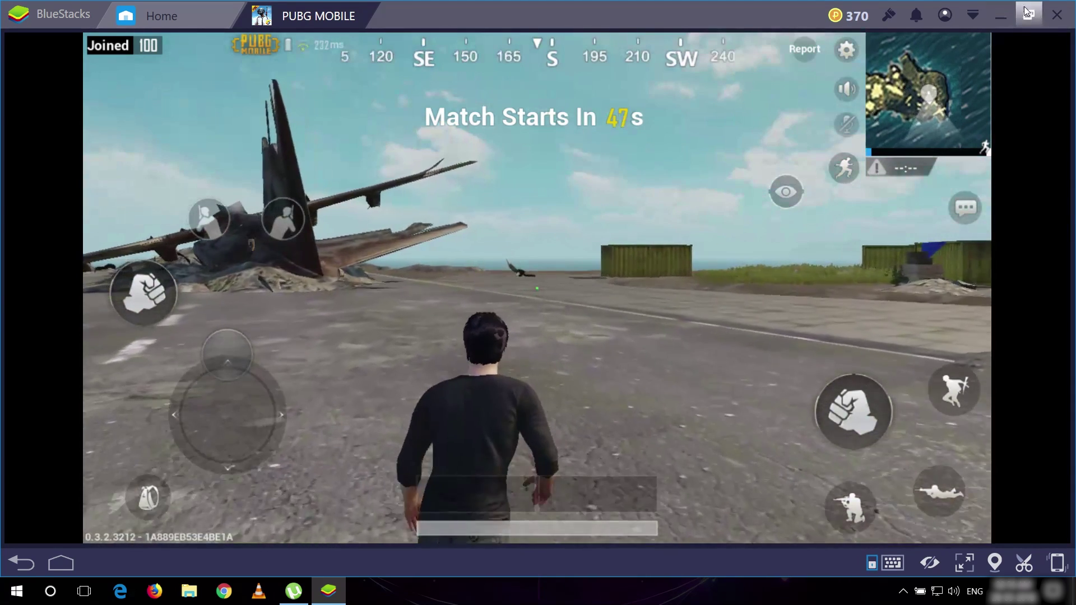
left_click(1027, 12)
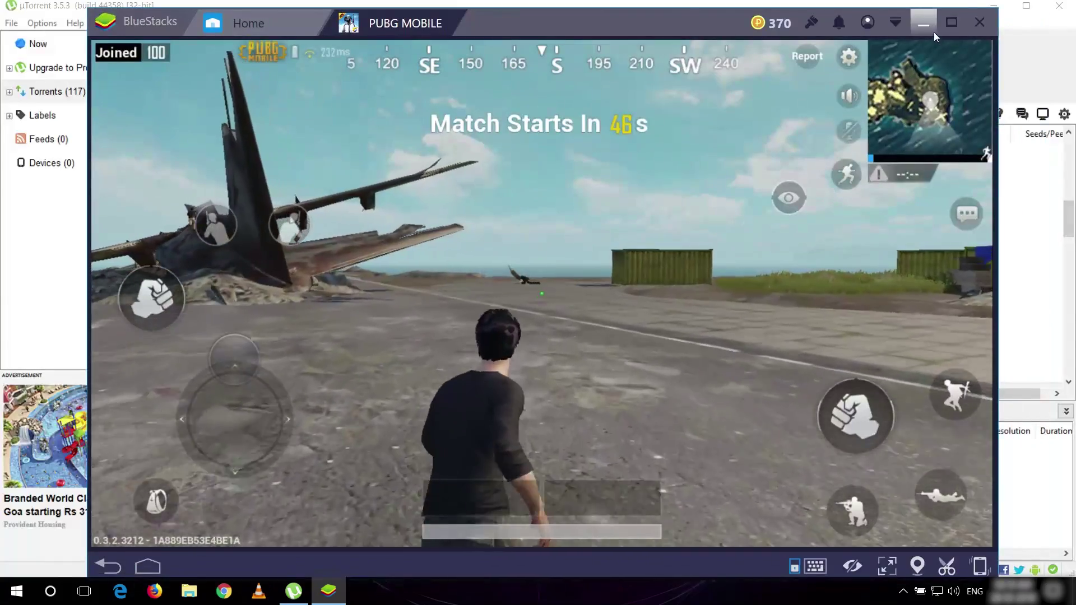
left_click(923, 20)
left_click_drag(825, 212, 439, 255)
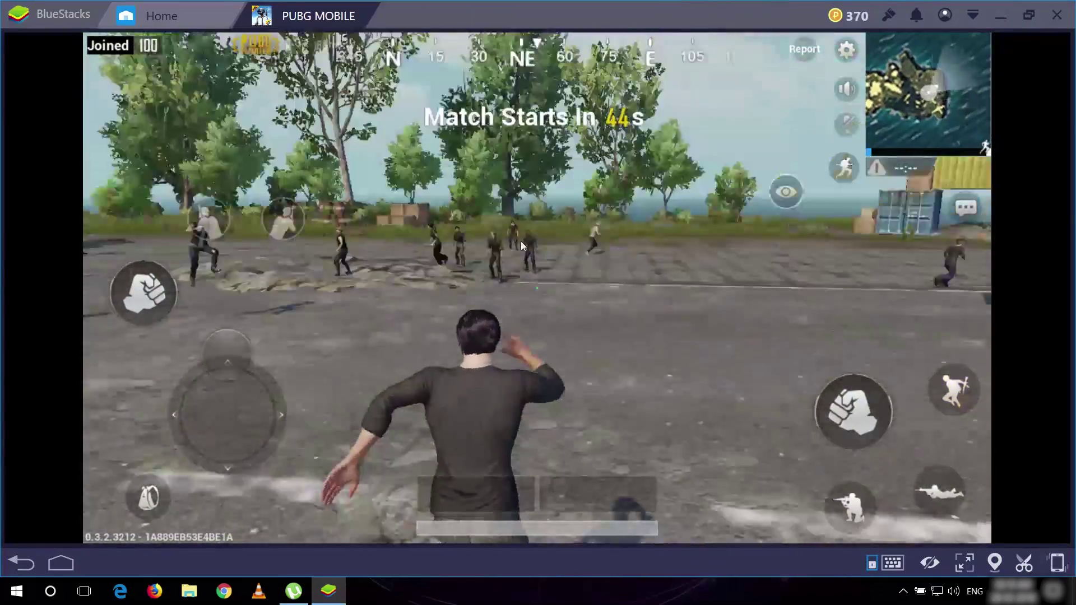
left_click_drag(518, 240, 210, 233)
left_click_drag(549, 274, 666, 282)
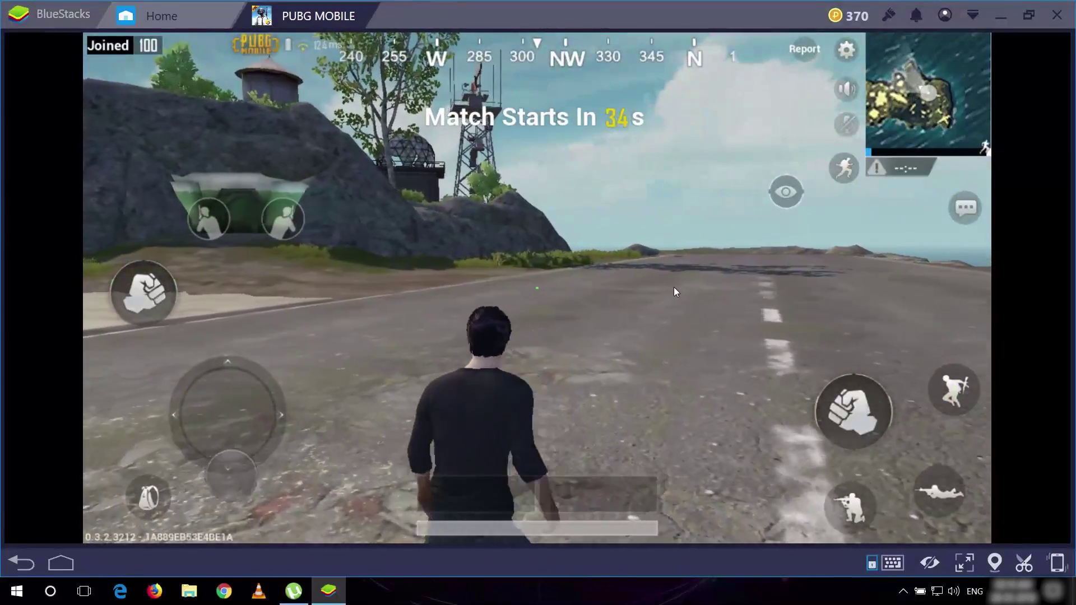
- Crouch with C, go prone with Z, punch, and toggle the backpack with Tab
key("c")
key("z")
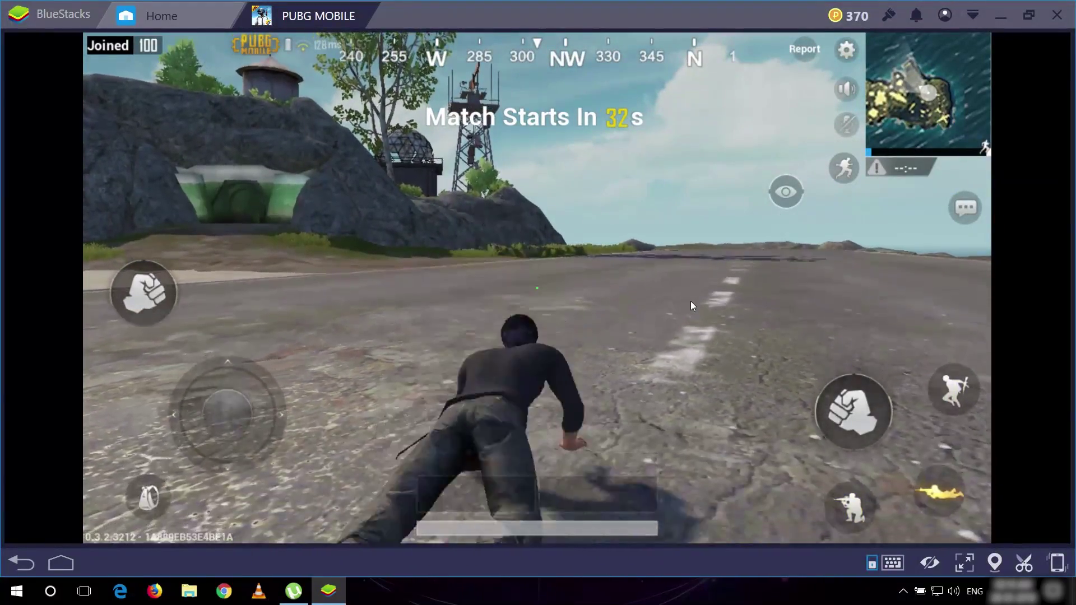
key("c")
key("c")
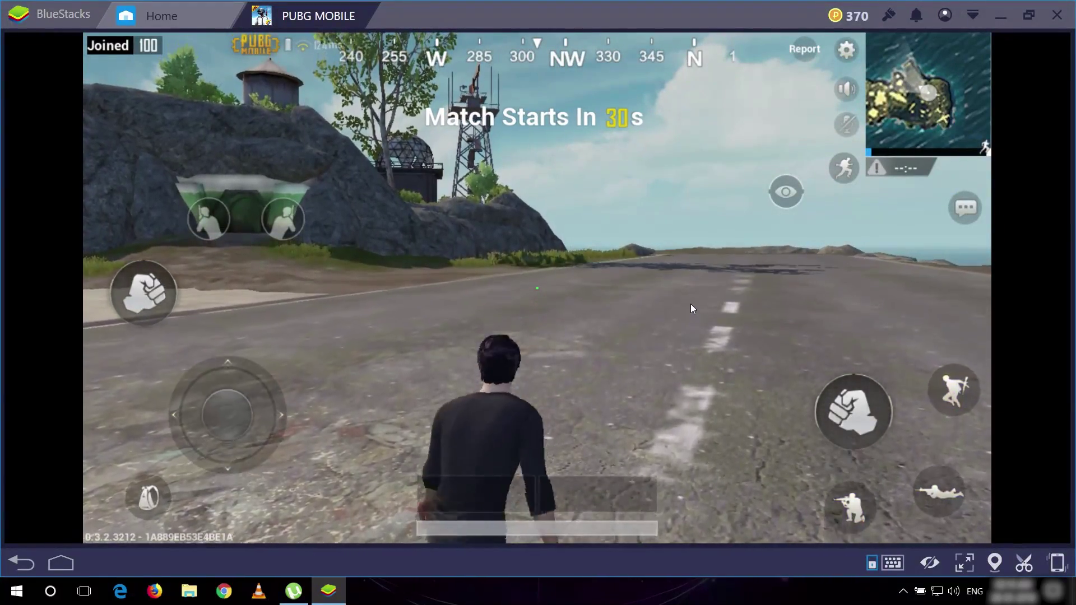
left_click(865, 412)
key("w")
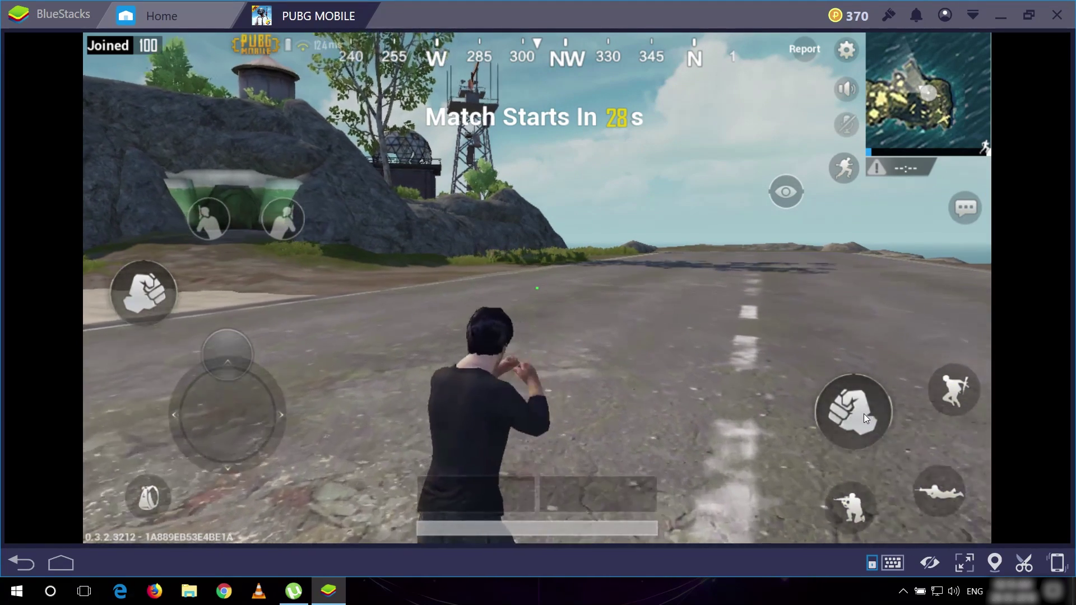
key("Tab")
key("Tab")
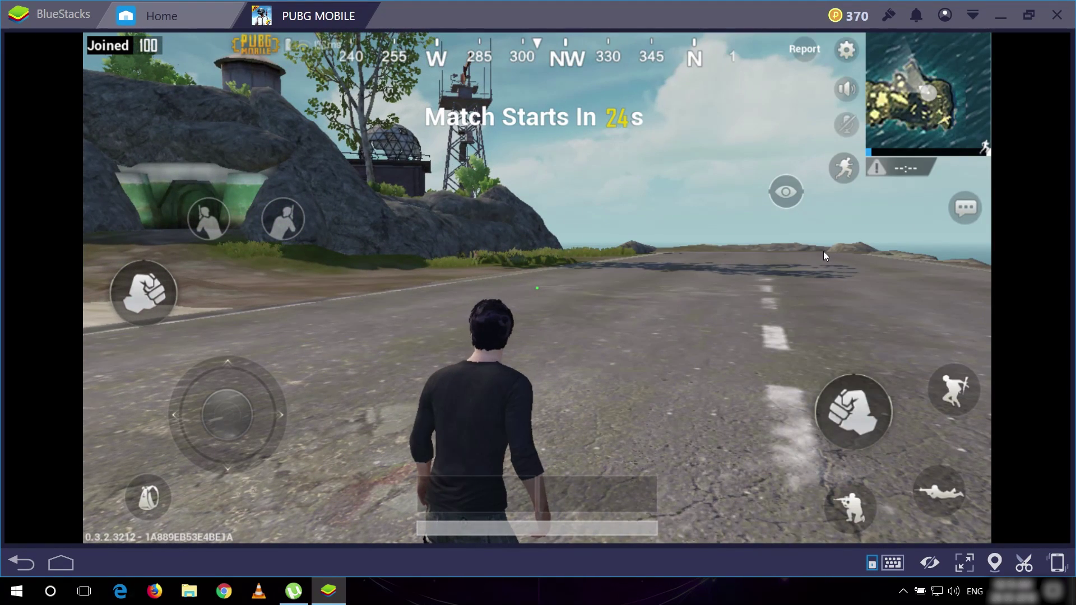
- Walk along the road, turn the view north, and restore the emulator window smaller
key("w")
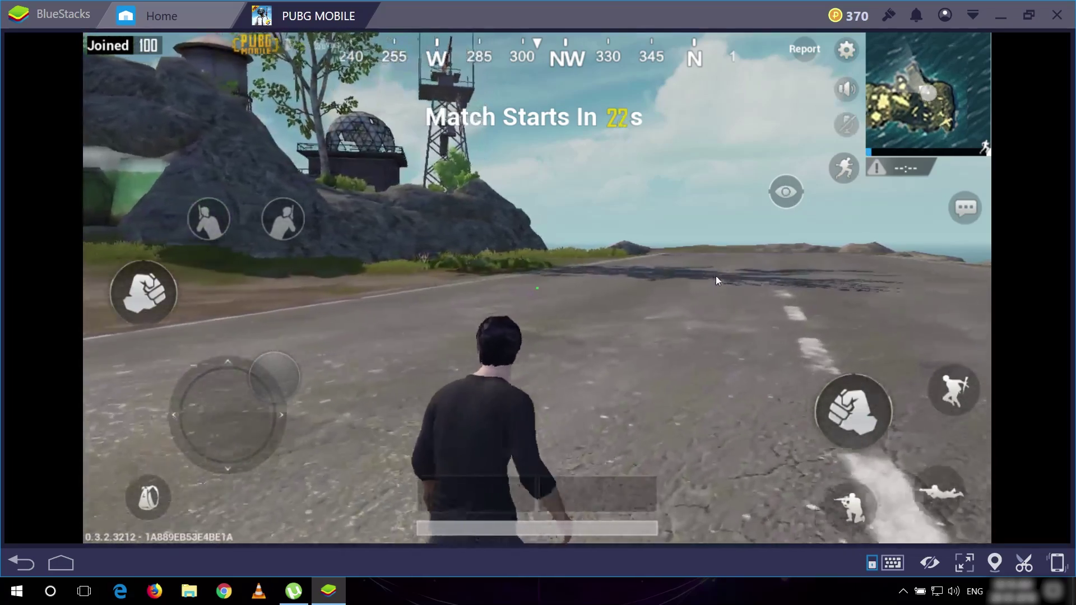
left_click_drag(721, 275, 890, 285)
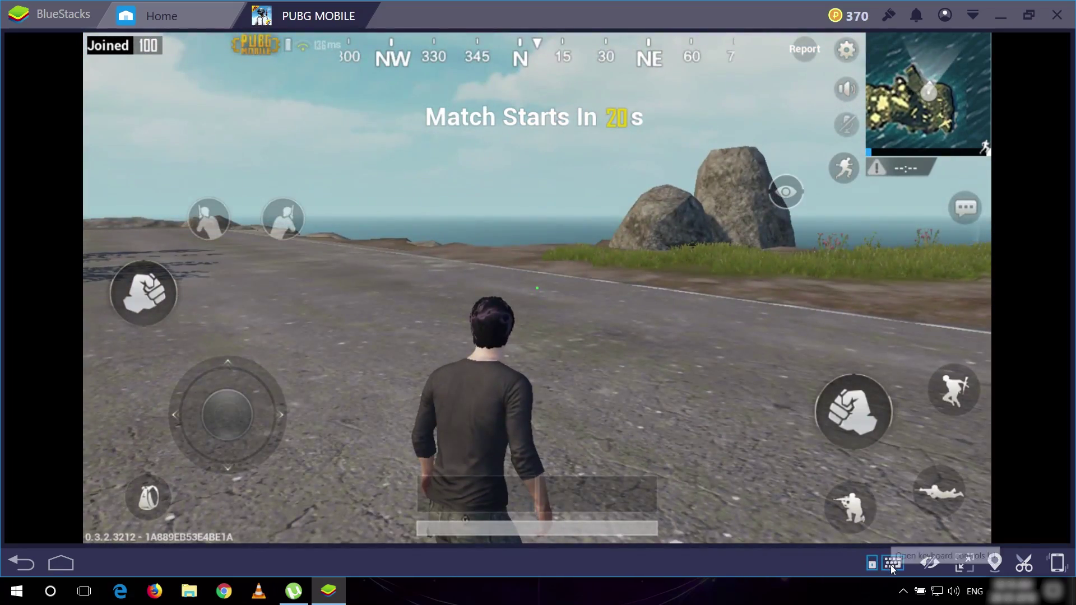
key("super+Down")
- Open the keymapping editor, set the view-control key to F1, and delete the Alt control
key("ctrl+shift+a")
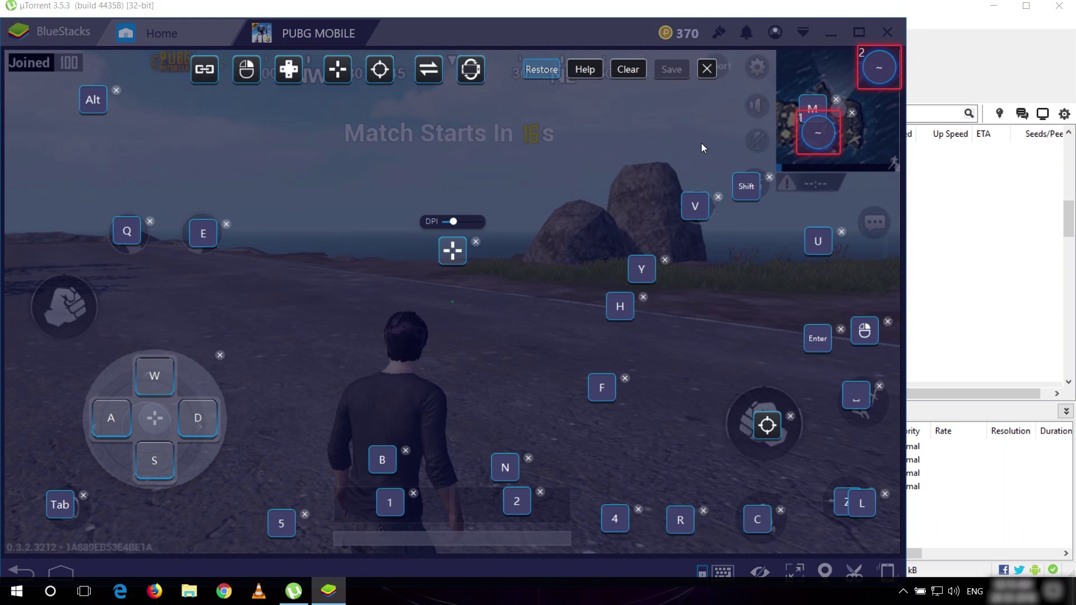
key("F1")
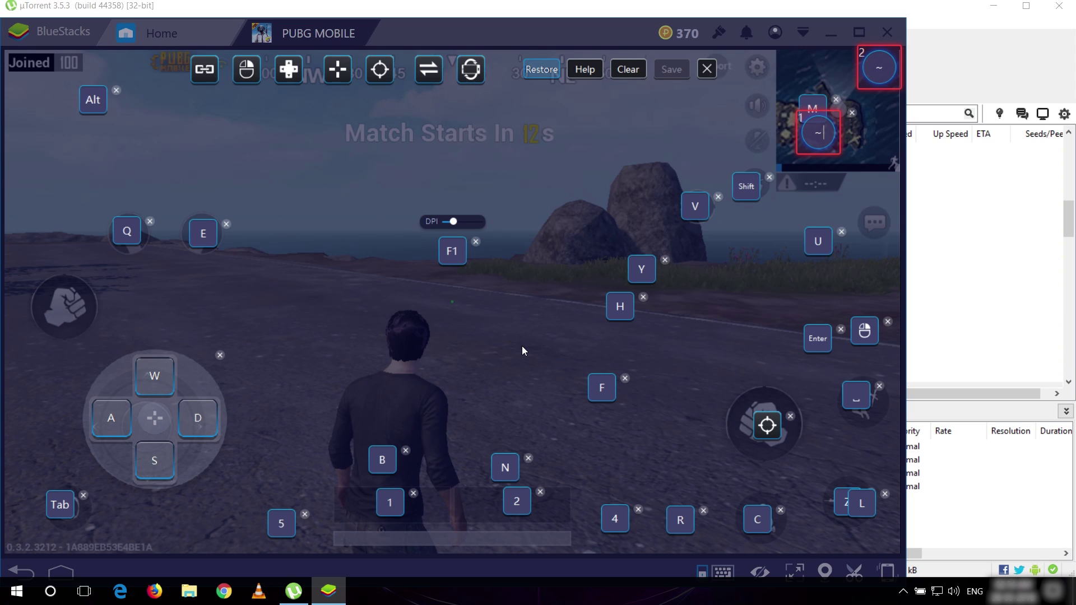
left_click(49, 510)
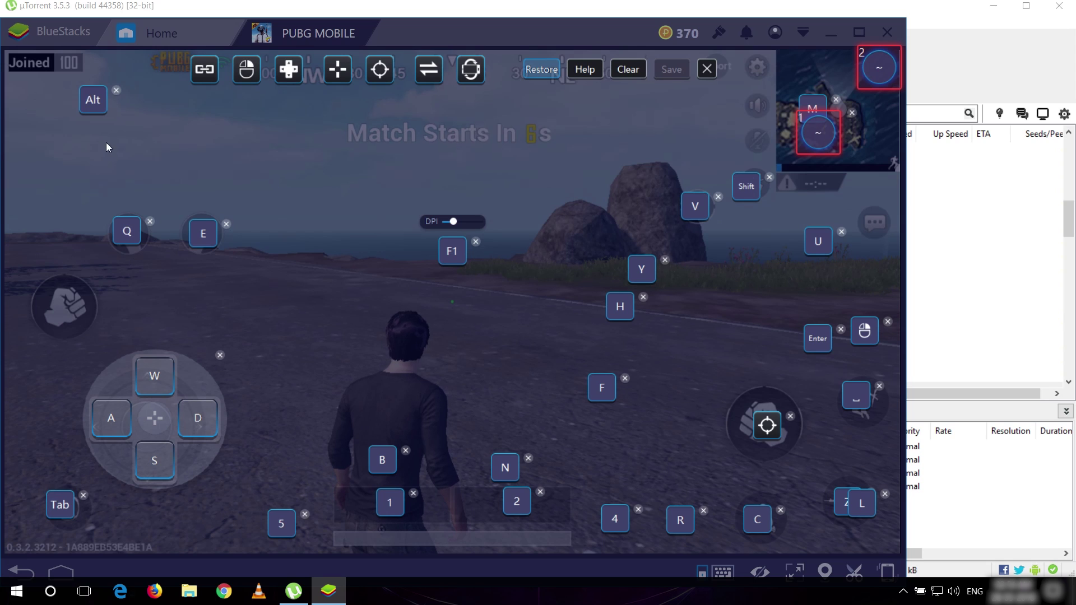
left_click(116, 90)
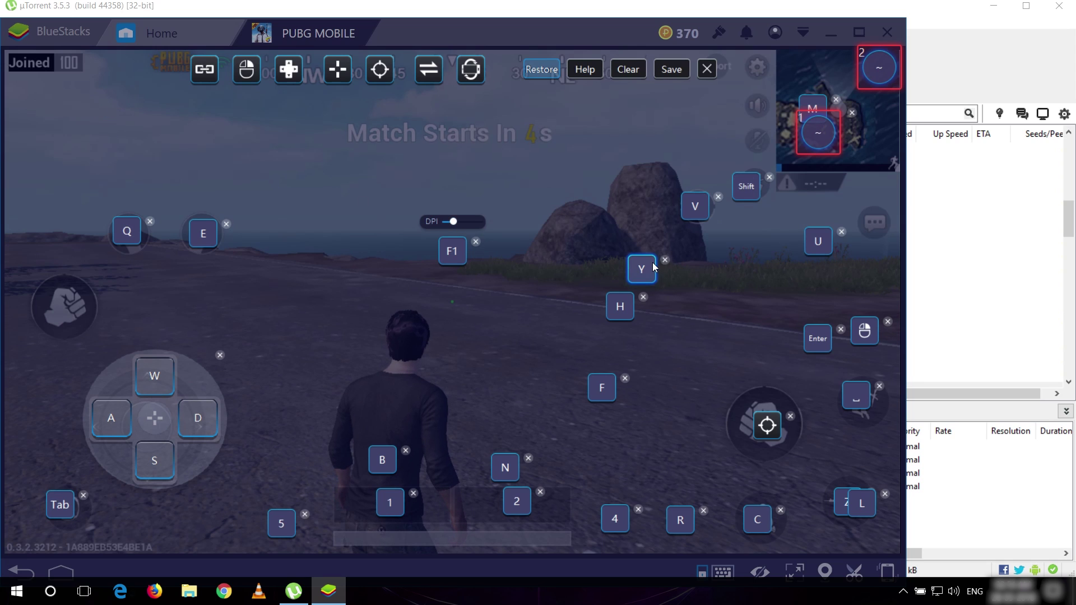
- Reassign the old V control to Alt, the view control to V, and nudge the B control
left_click(698, 206)
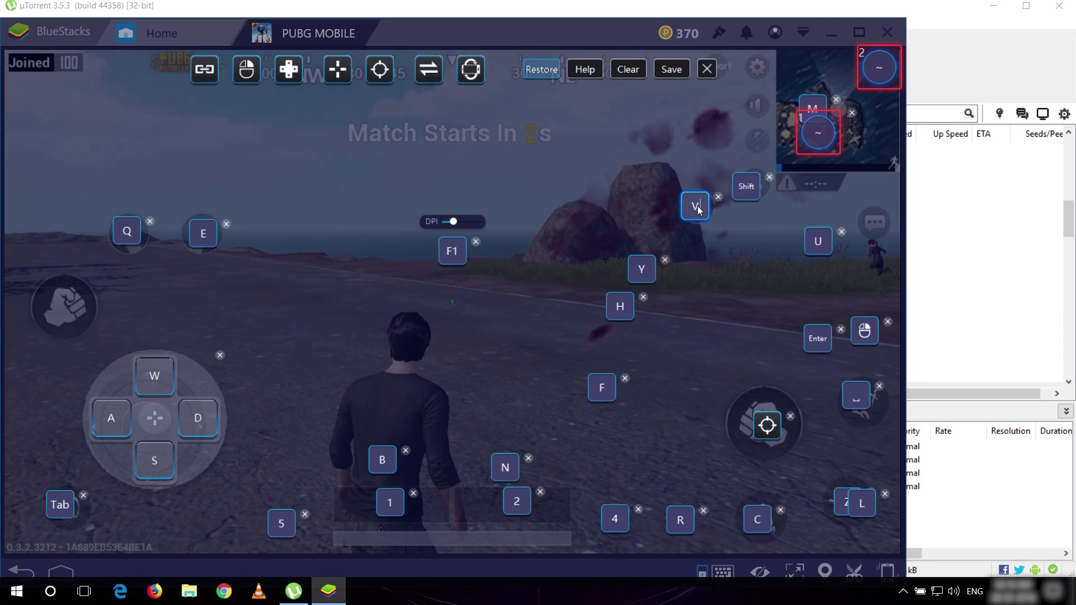
key("alt")
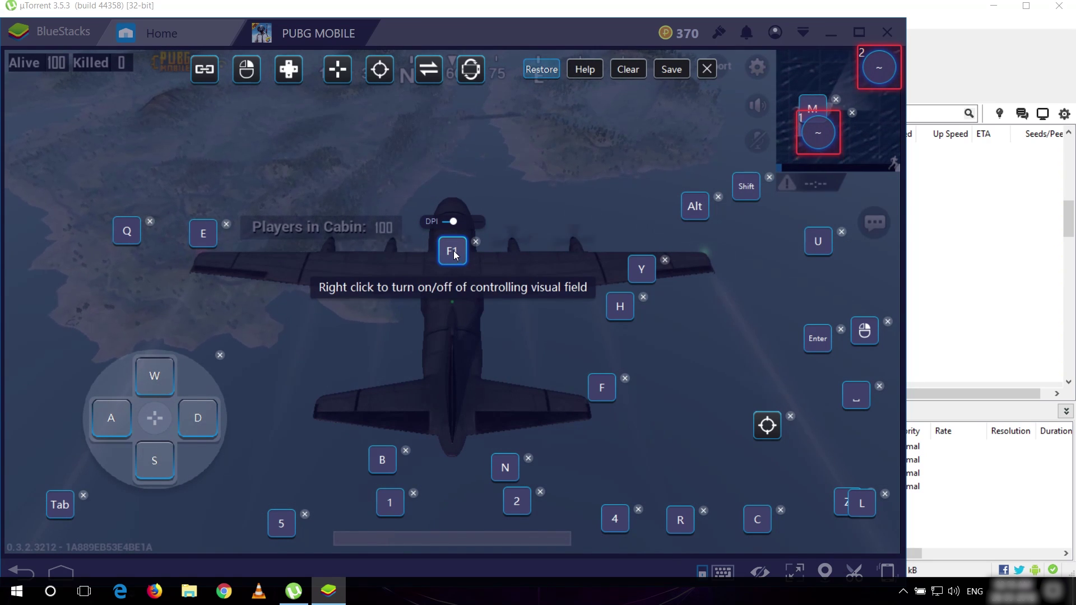
key("v")
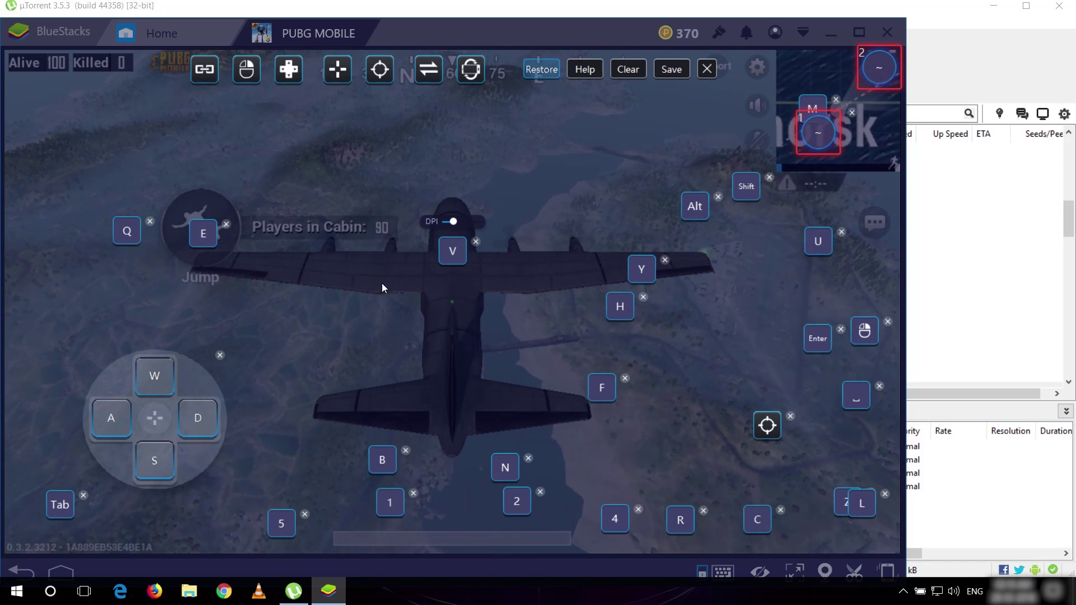
left_click_drag(382, 462, 378, 464)
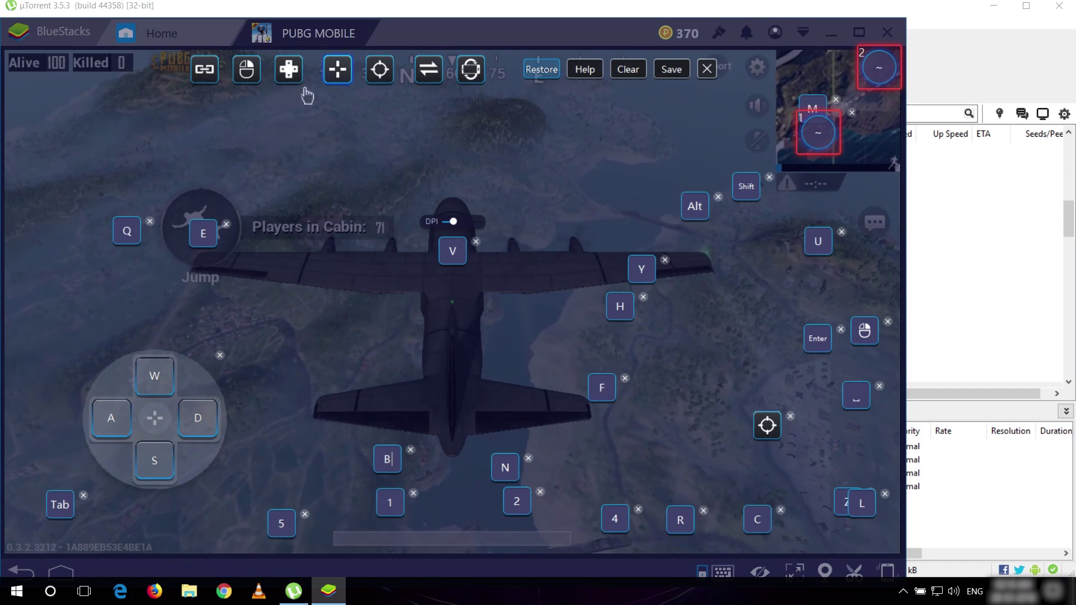
- Save the new key mapping and jump out of the plane
left_click(671, 69)
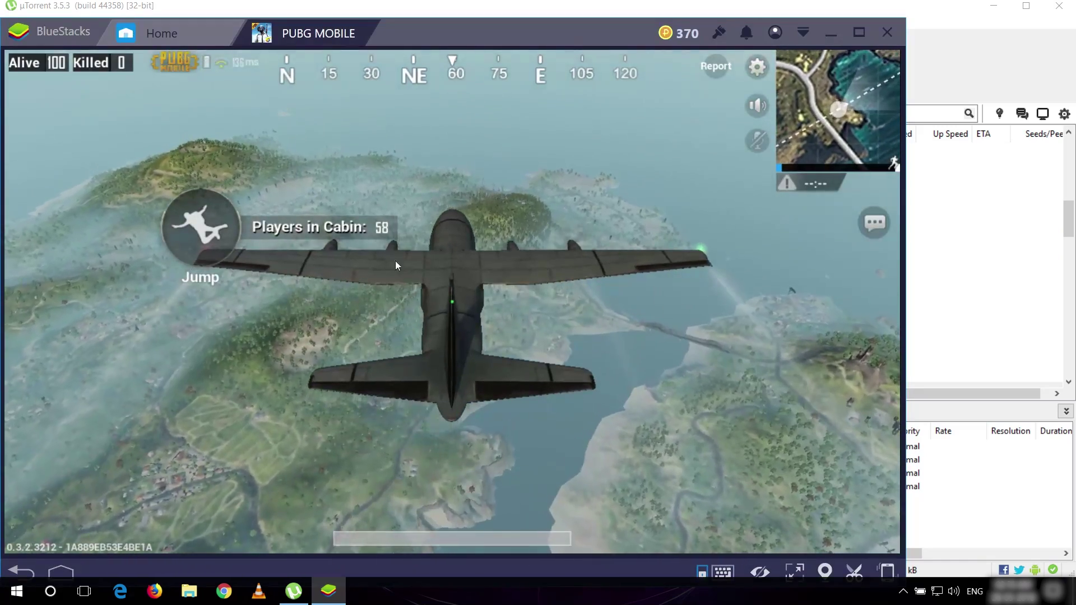
left_click(214, 227)
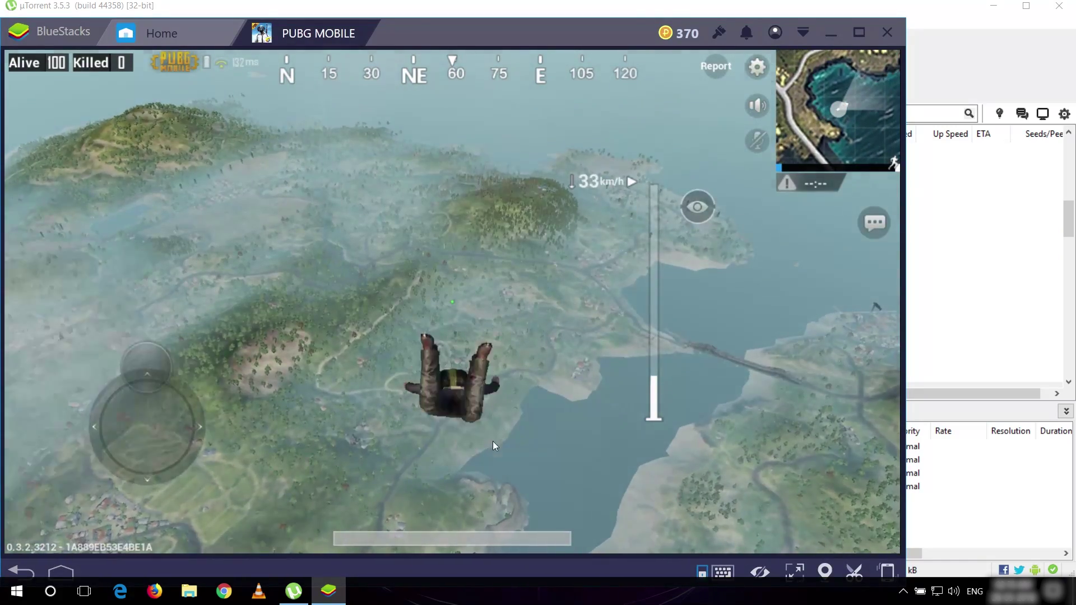
- Steer the freefall and parachute over the road down to a grassy field
left_click_drag(492, 443, 716, 508)
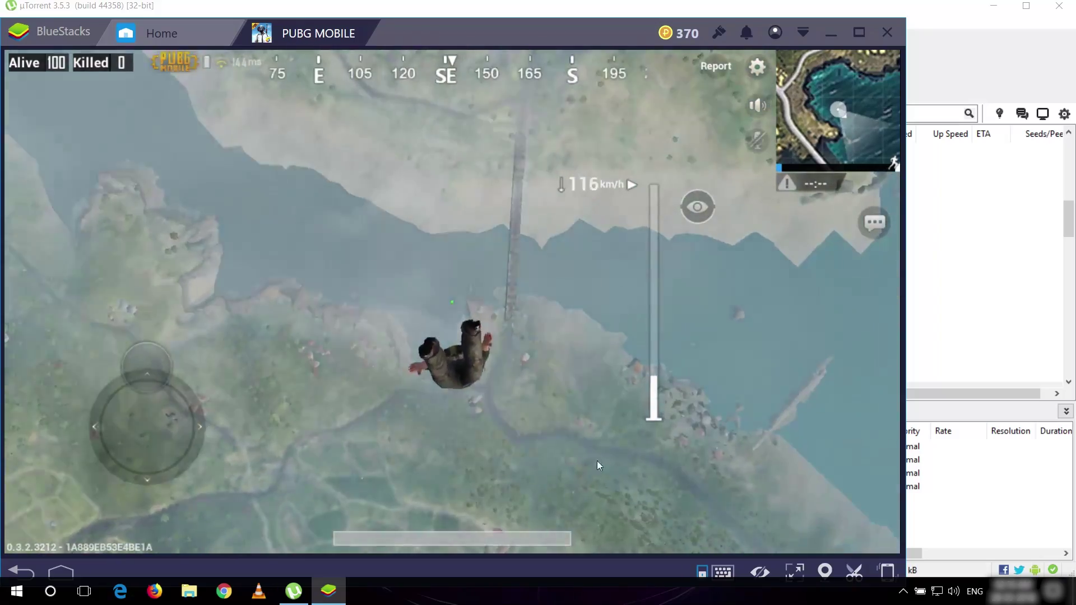
left_click_drag(574, 453, 580, 360)
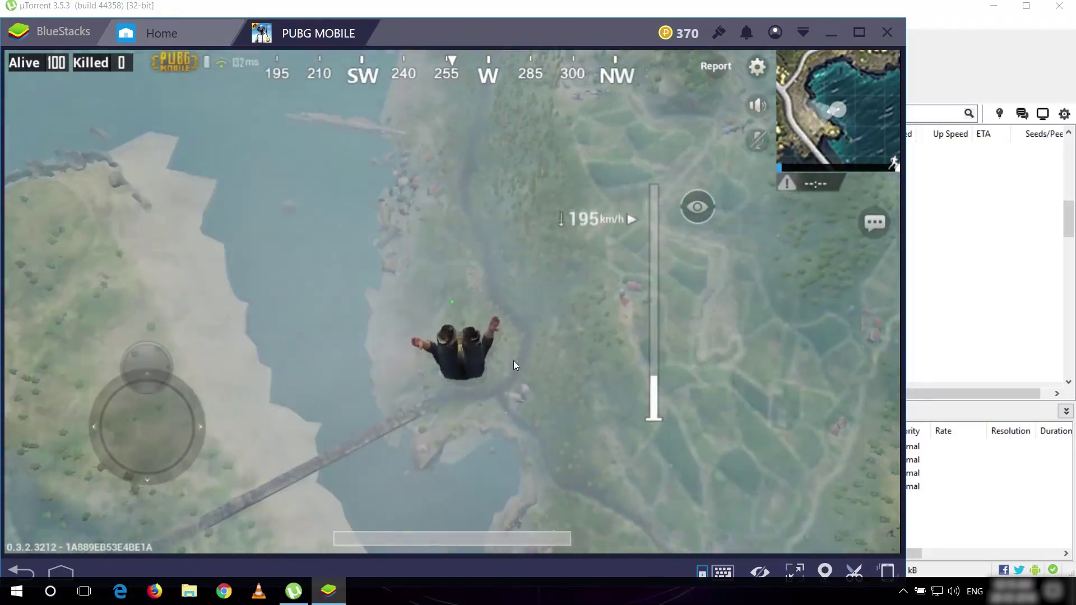
left_click_drag(511, 360, 432, 335)
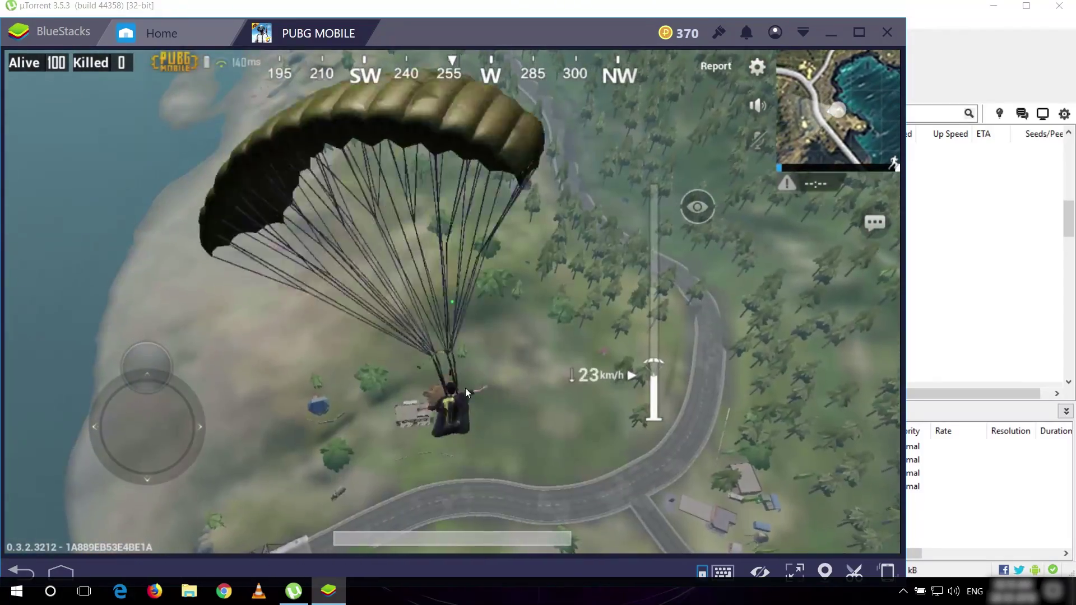
left_click_drag(472, 396, 438, 300)
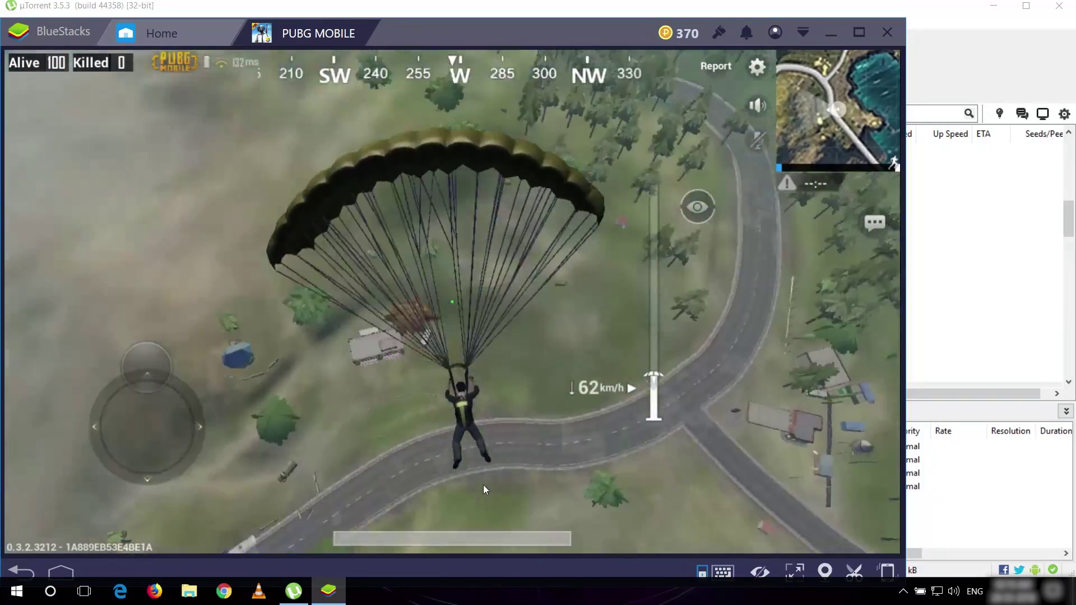
key("w")
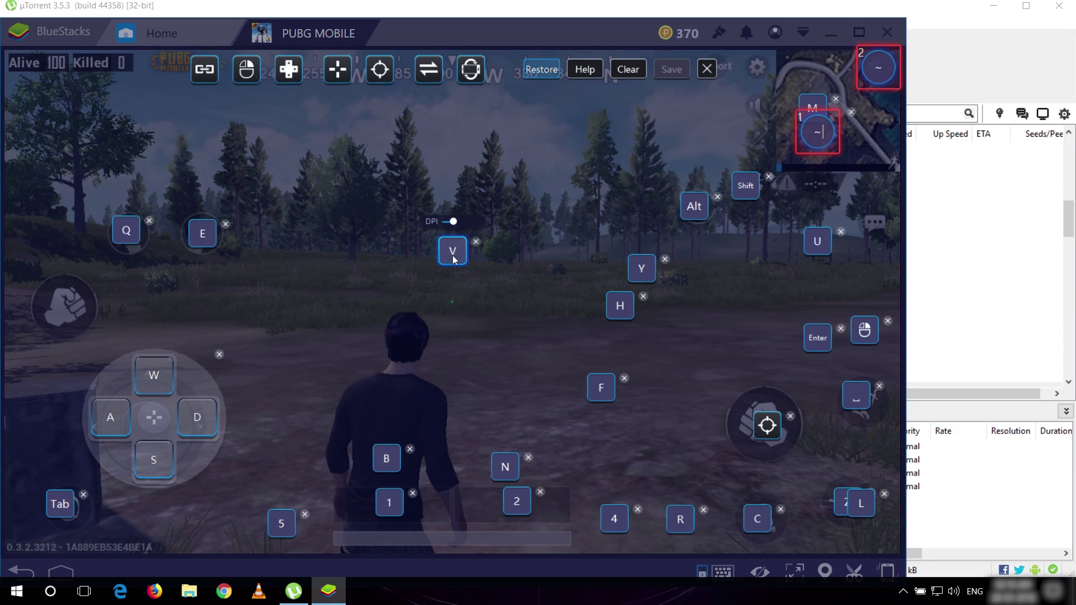
left_click(707, 70)
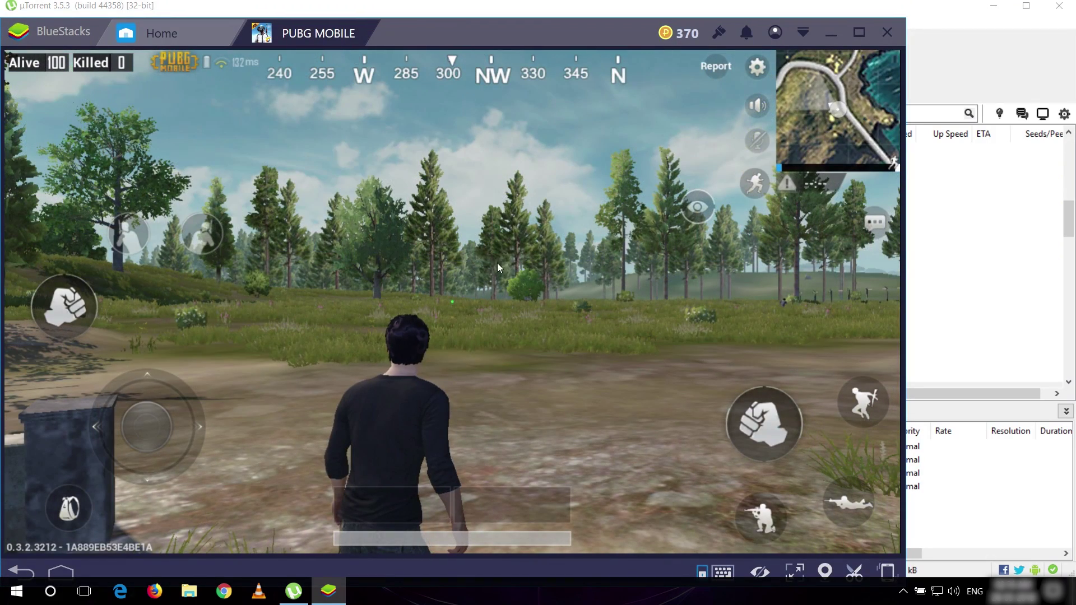
- Move and sprint up to the hilltop house, enter it and pick up the First Aid Kit
key("F1")
key("s")
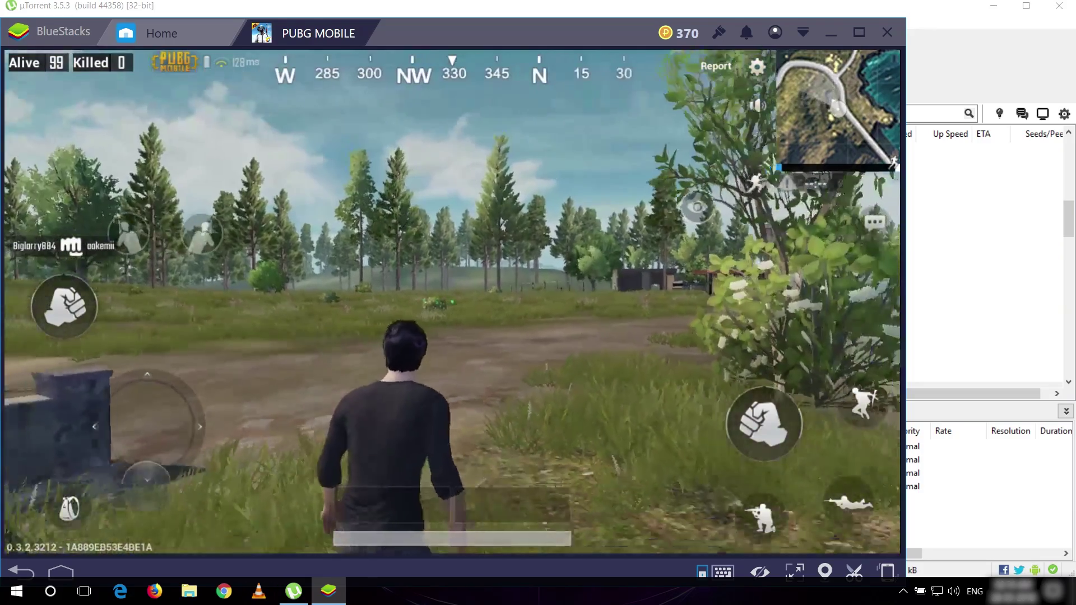
key("d")
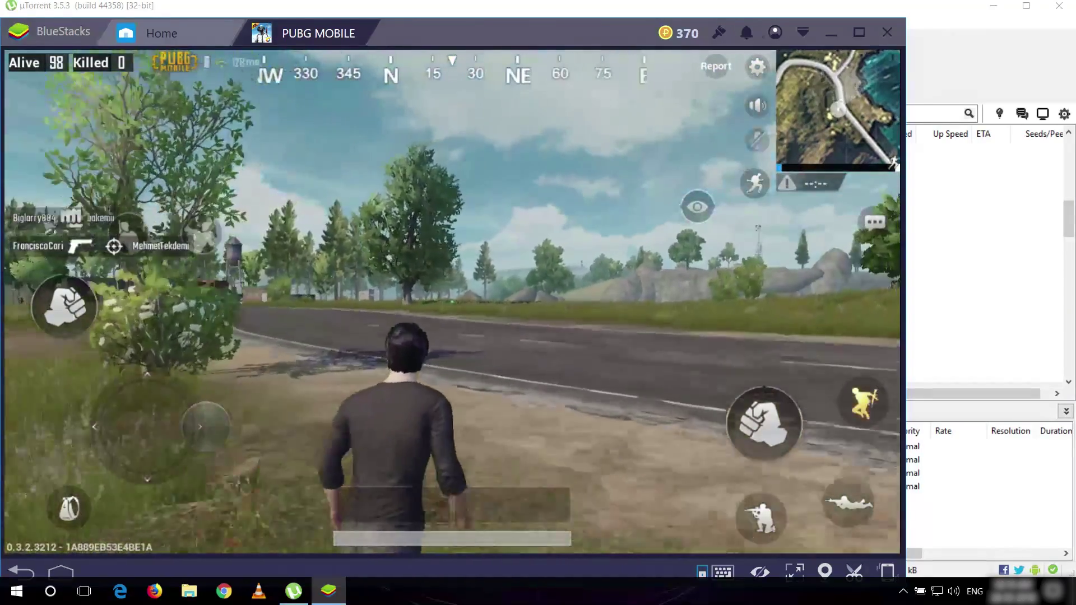
key("w")
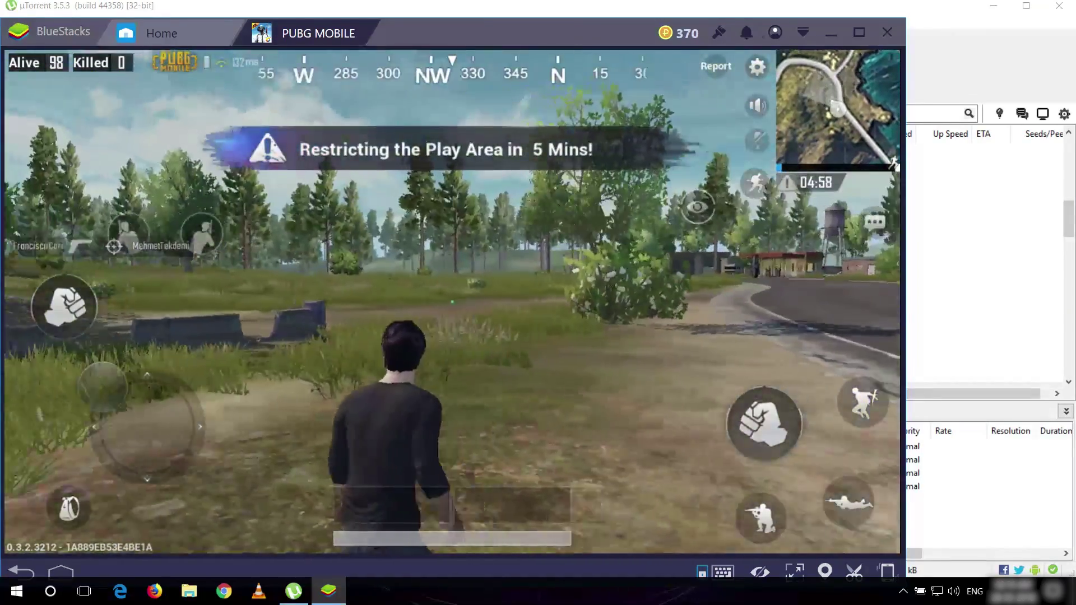
key("w")
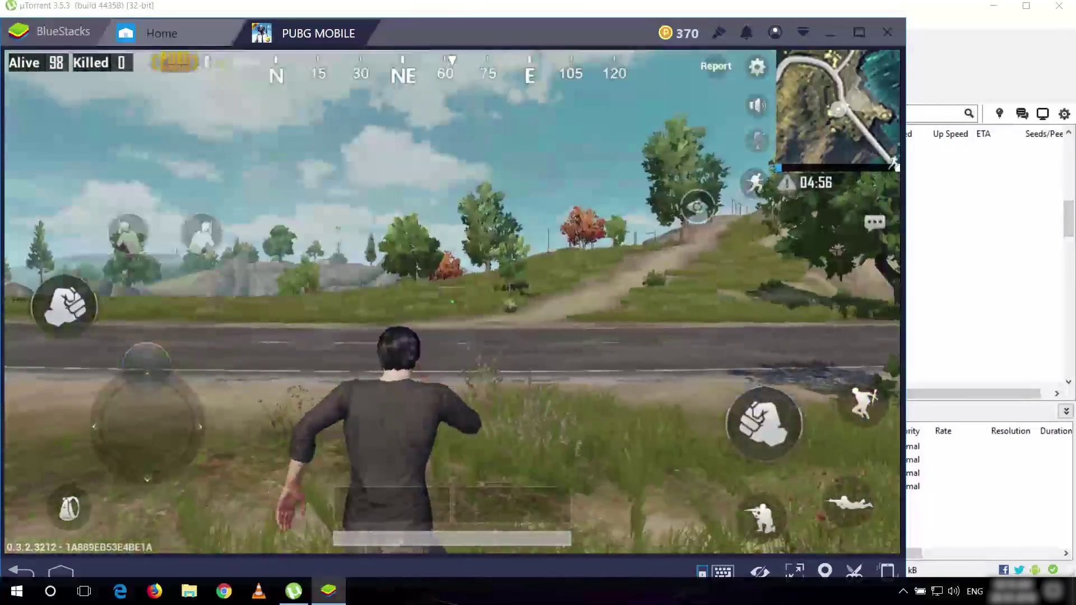
key("w")
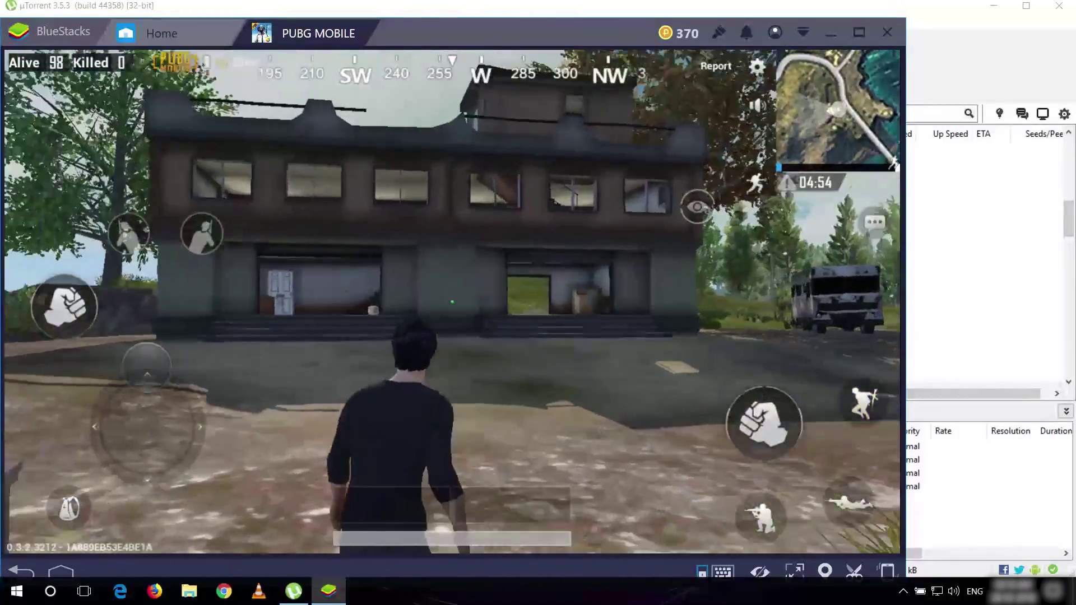
key("shift")
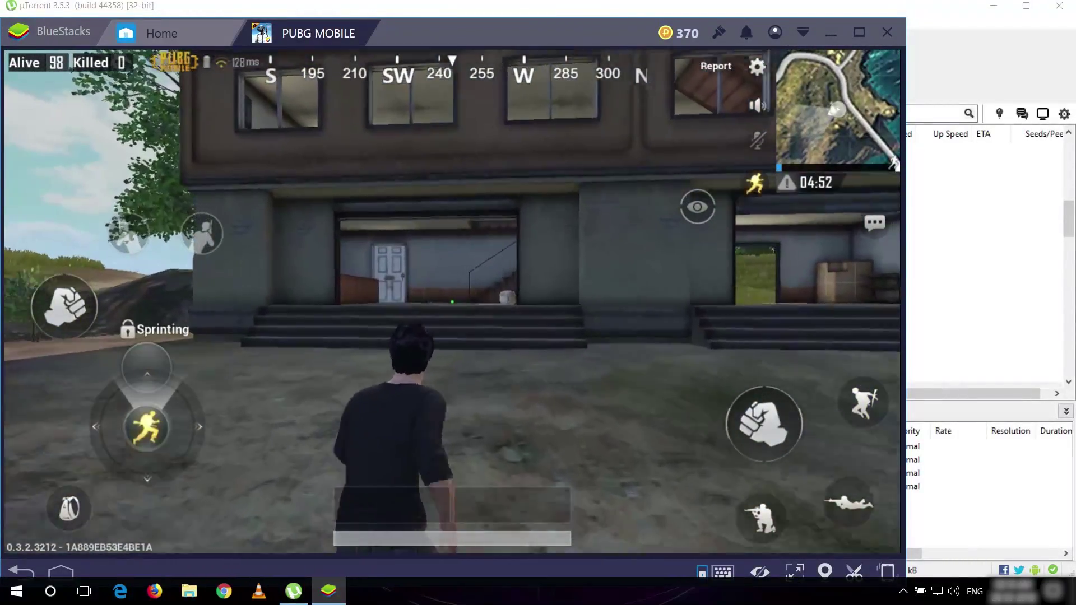
key("w")
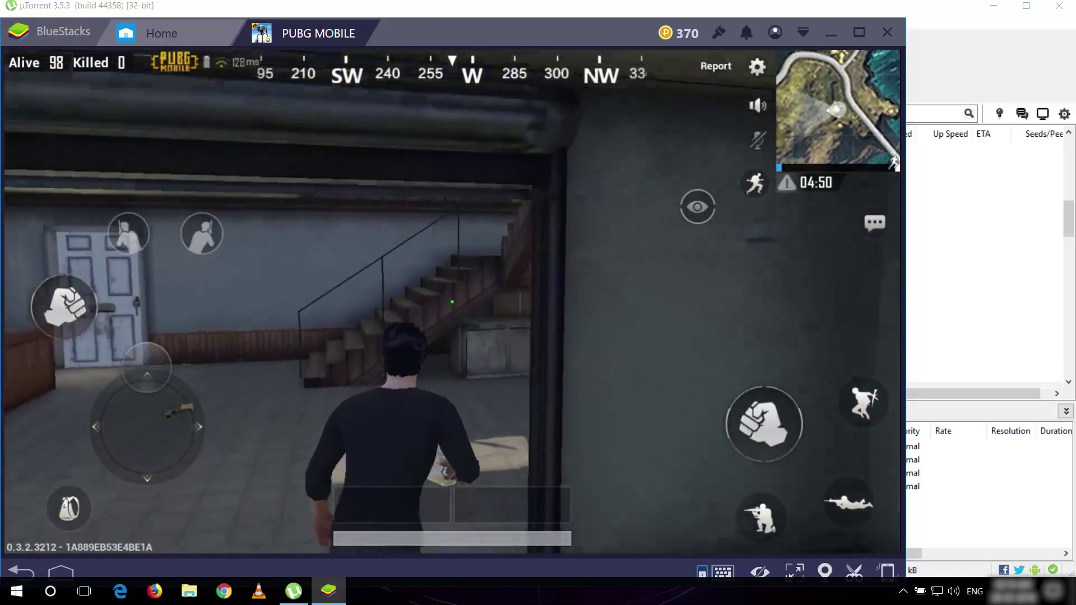
key("w")
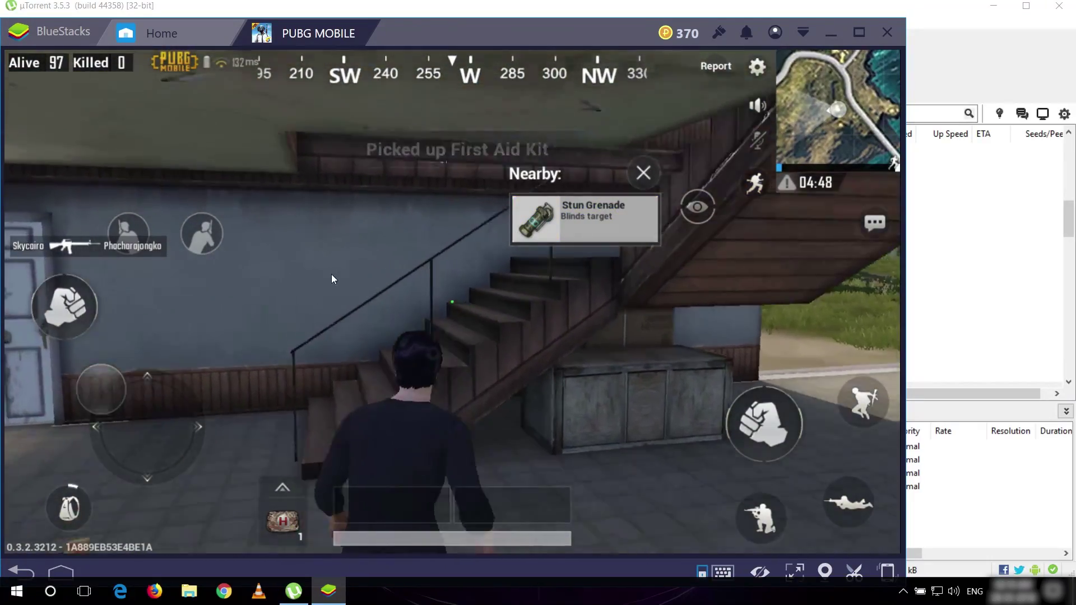
- Loot the P92, 9mm ammo, Police Vest, Painkiller and Energy Drink inside the house
left_click_drag(520, 274, 690, 270)
left_click(621, 229)
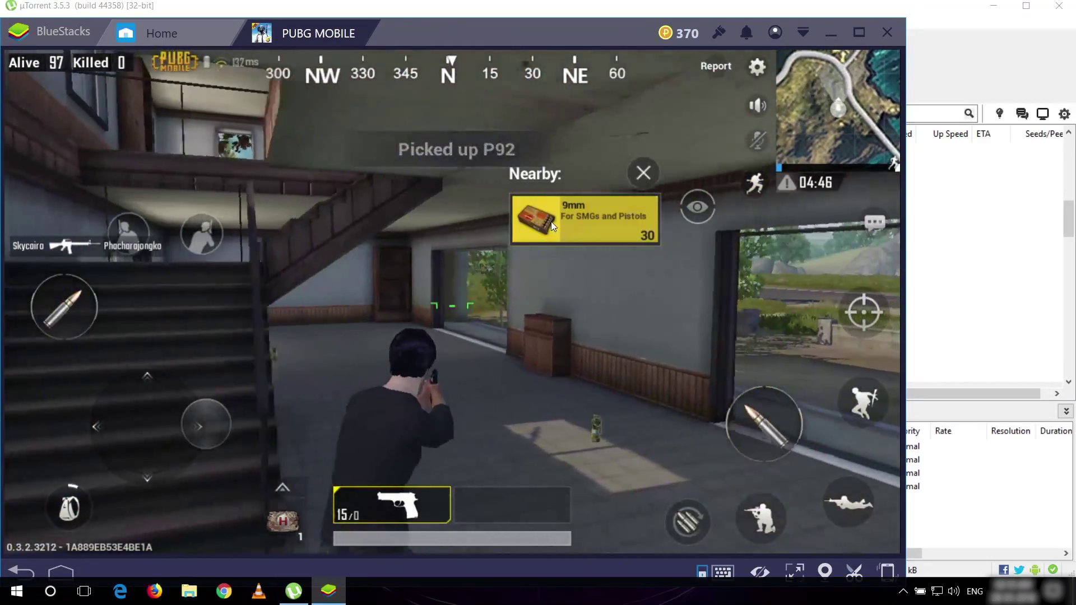
left_click(550, 222)
key("w")
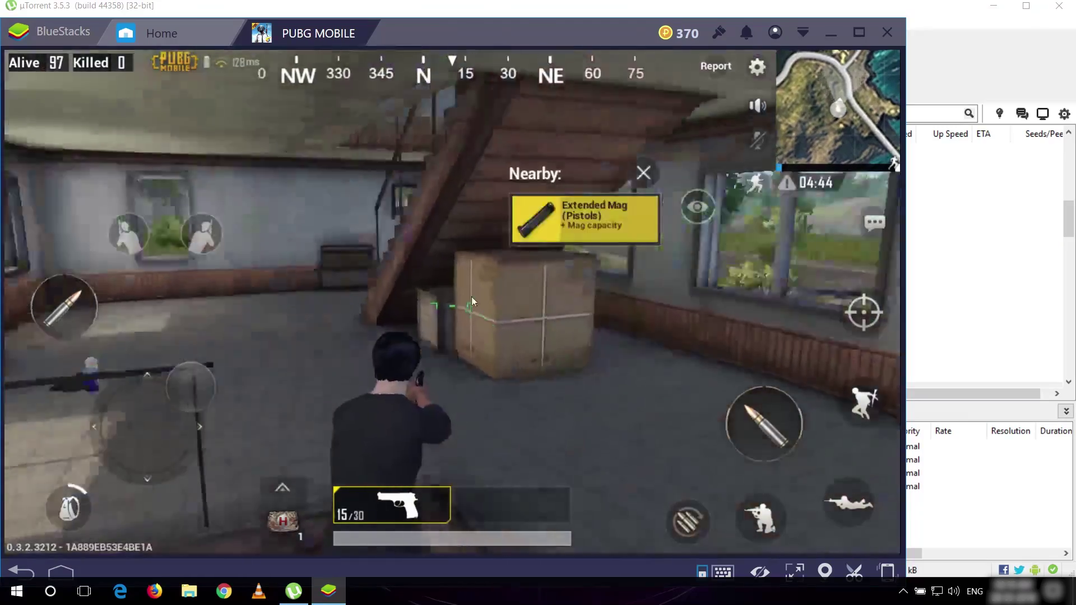
left_click_drag(472, 297, 456, 310)
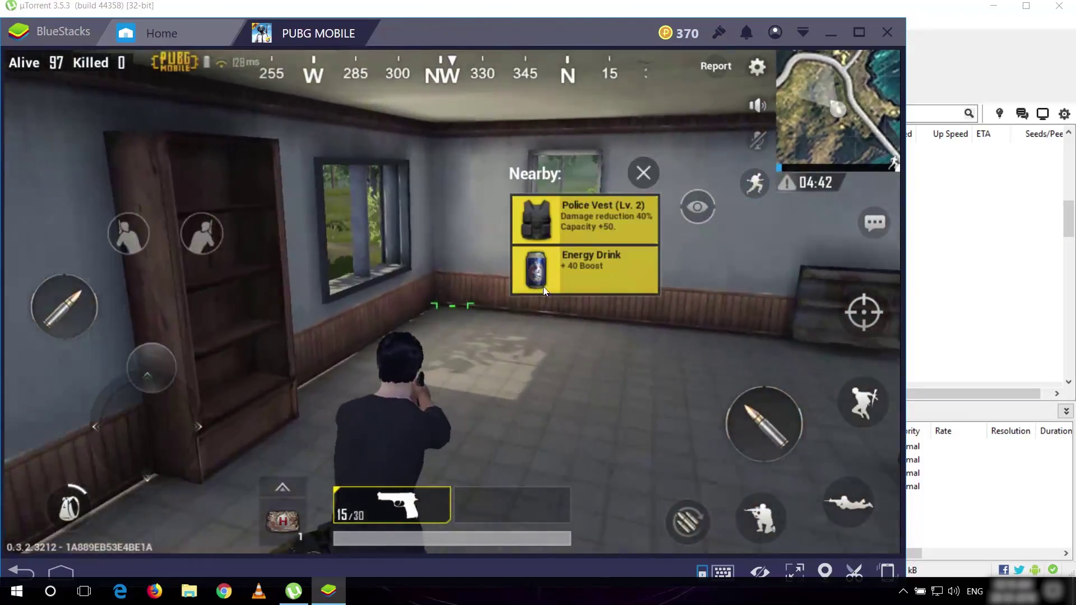
left_click(563, 227)
left_click(563, 224)
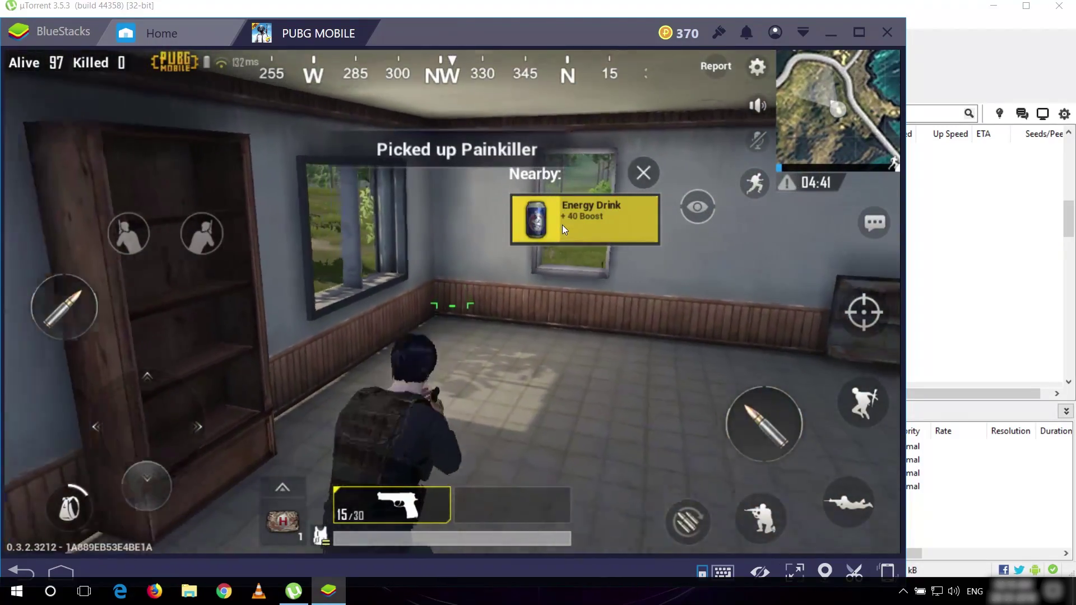
left_click(560, 225)
- Exit through the upstairs door, grab the second pistol and Tact Stock, ready it, and sprint across the field
left_click_drag(330, 253, 678, 308)
key("w")
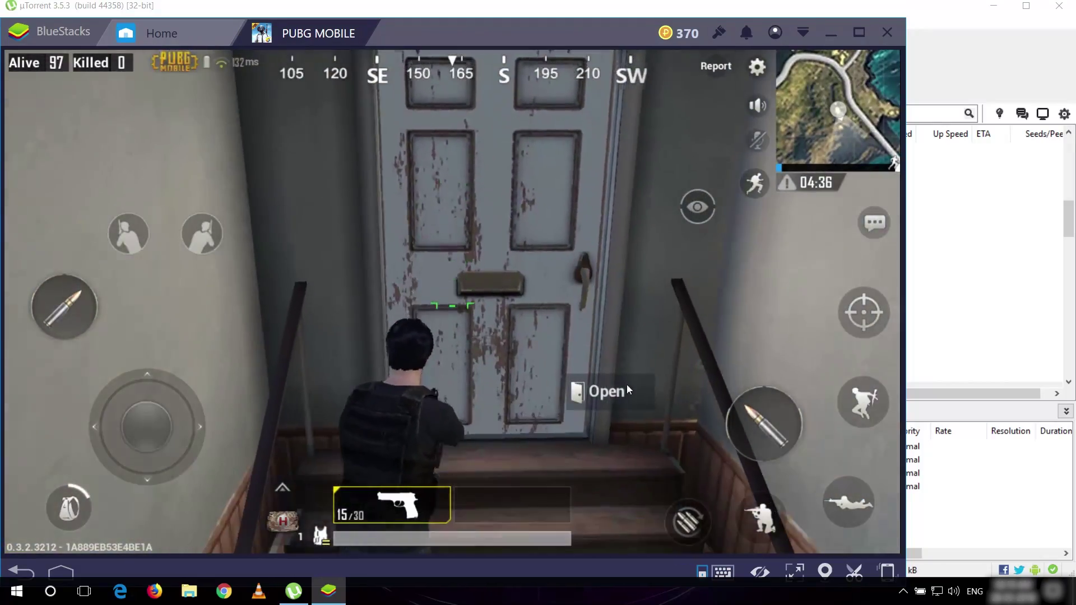
left_click(627, 384)
left_click_drag(601, 330, 825, 320)
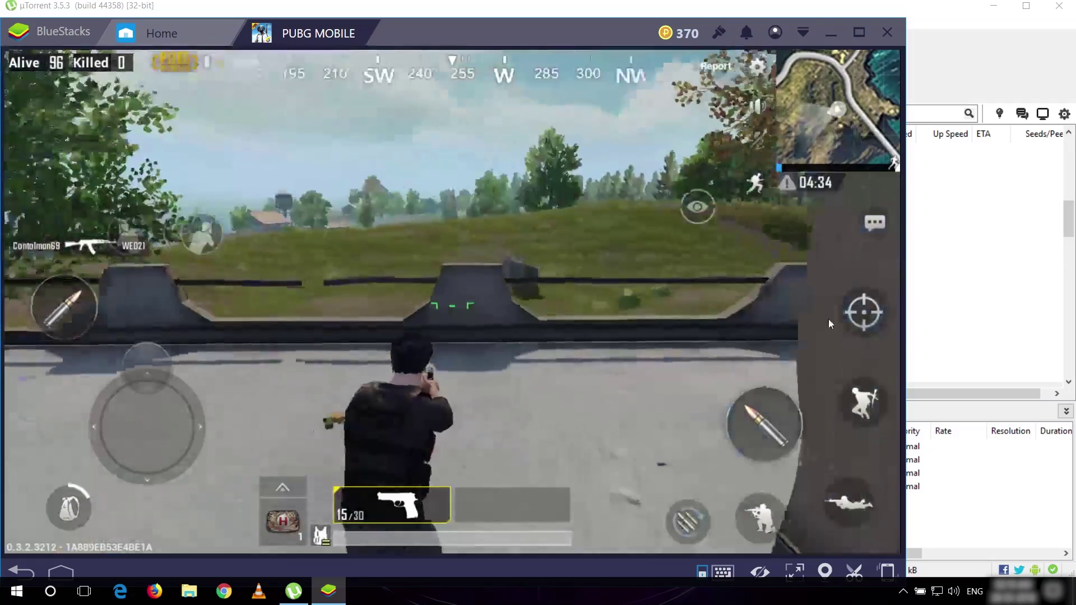
left_click(565, 220)
left_click(565, 221)
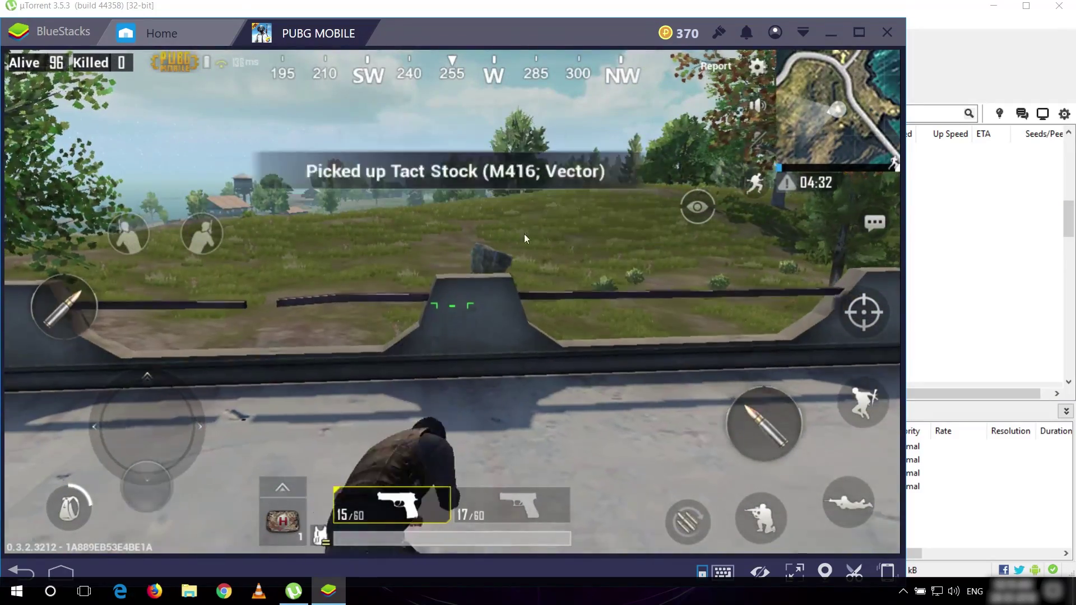
left_click_drag(512, 241, 566, 285)
key("2")
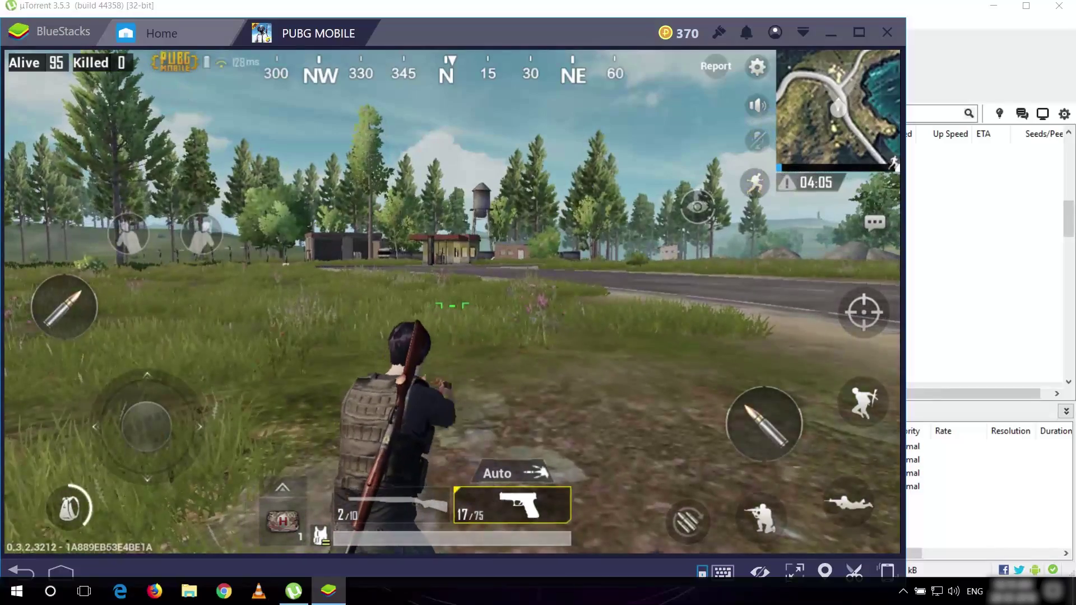
key("w")
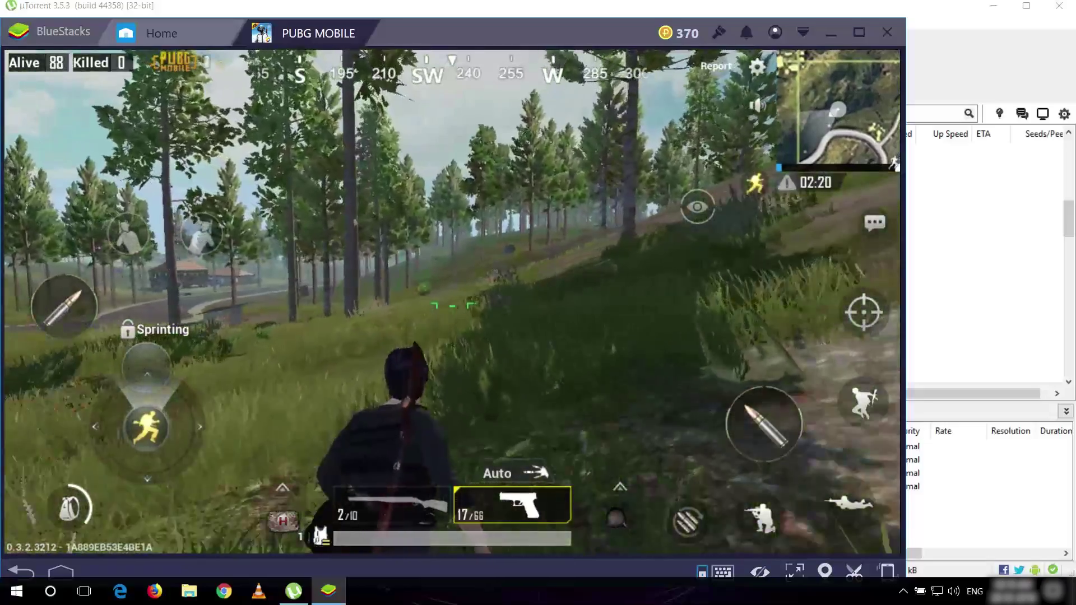
- Shoot the nearby enemy with the pistol until he's killed with a headshot
key("d")
left_click(452, 305)
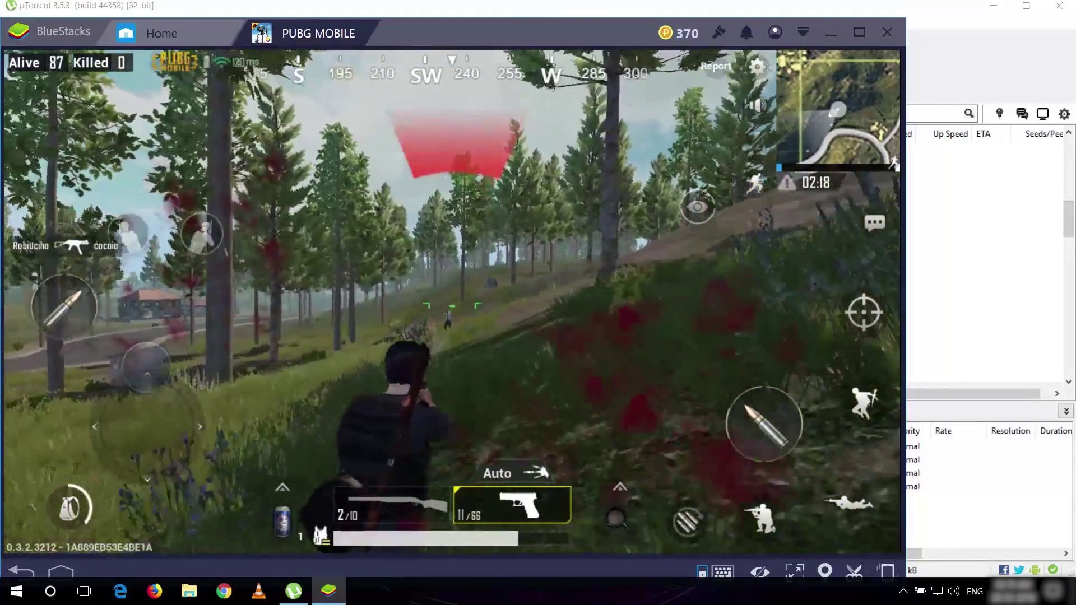
left_click(452, 305)
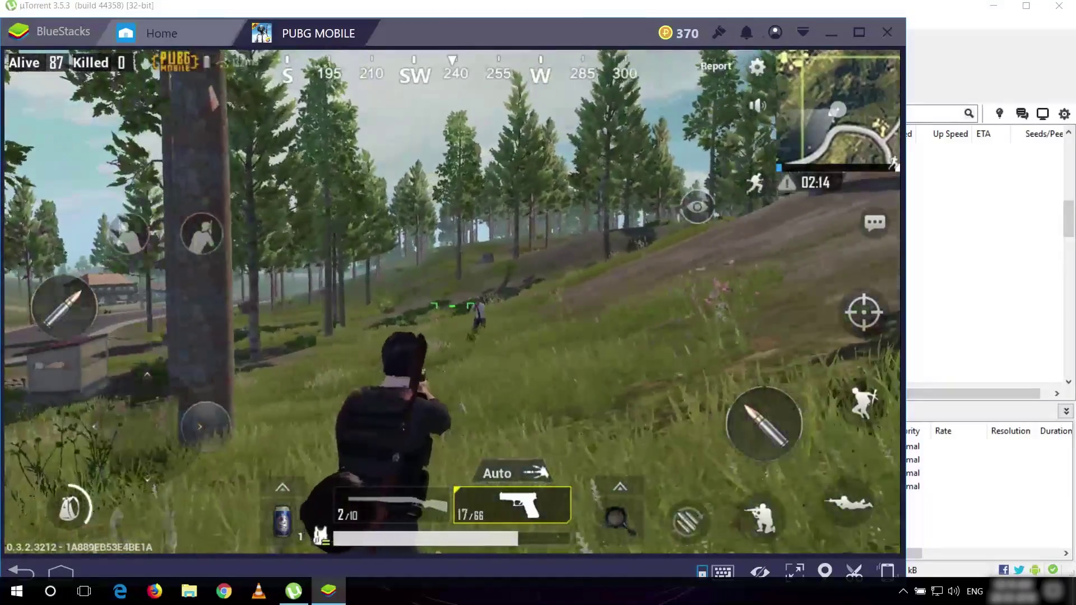
left_click(452, 305)
left_click(452, 305)
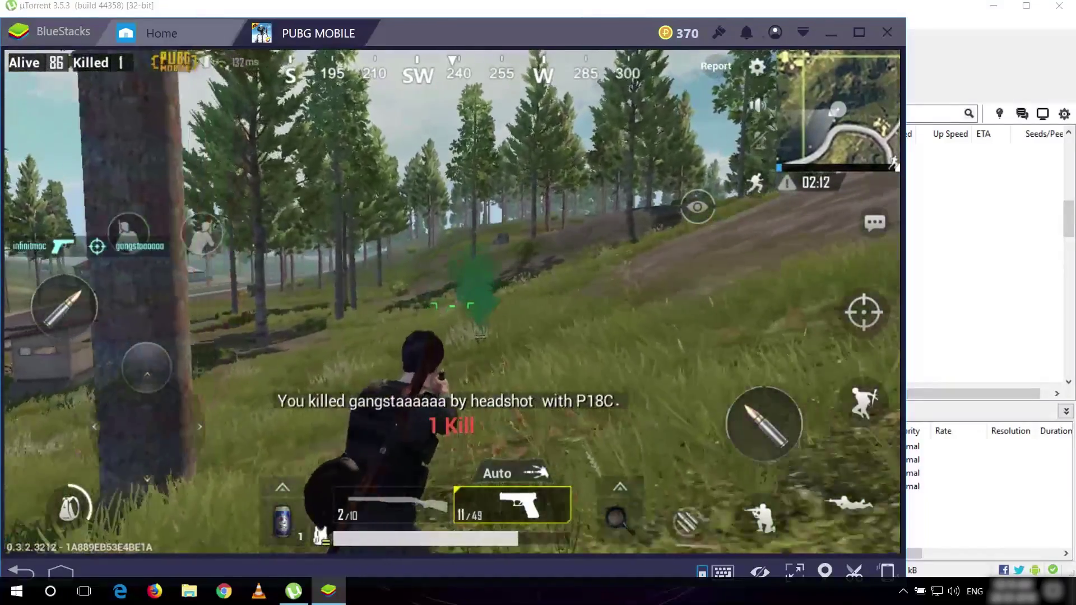
- Loot the death box for the Vector, First Aid Kit, Bandages and .45 ACP ammo
key("w")
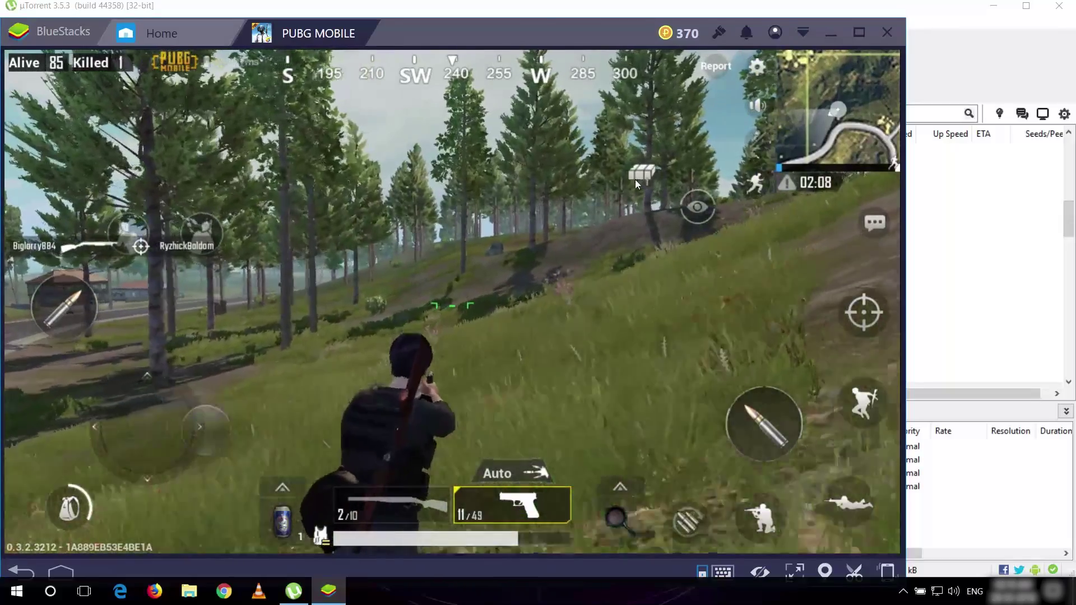
left_click(633, 180)
left_click(340, 308)
left_click(271, 314)
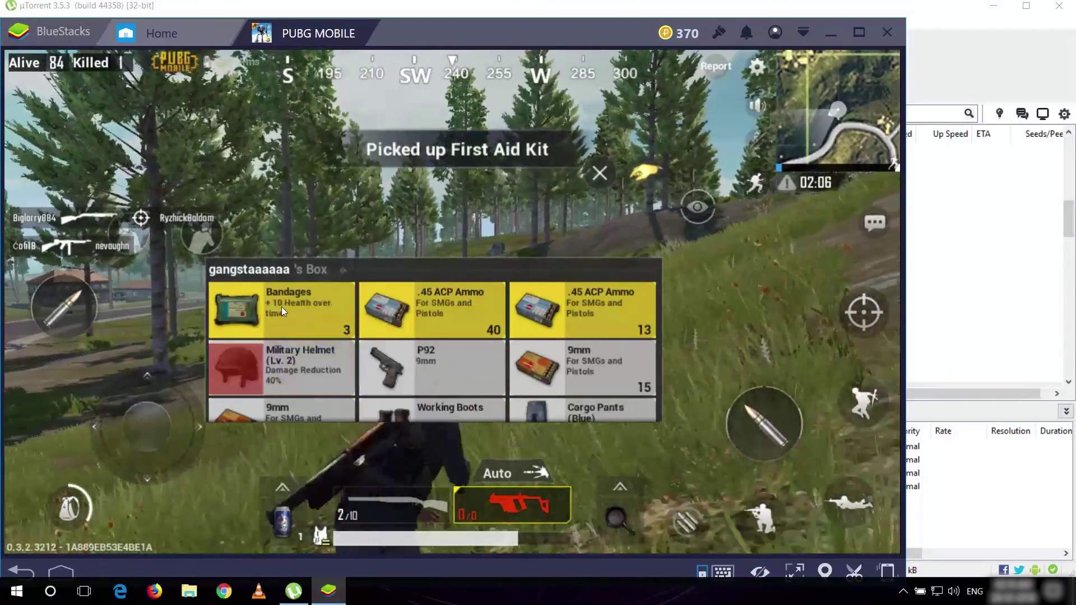
left_click(283, 307)
left_click(294, 297)
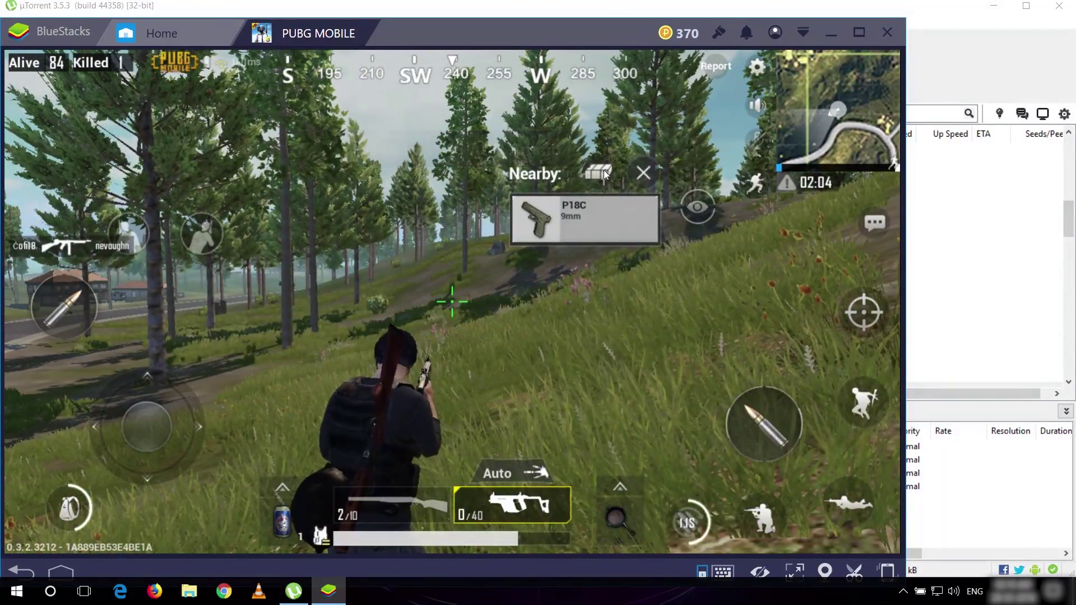
left_click(598, 172)
left_click(311, 314)
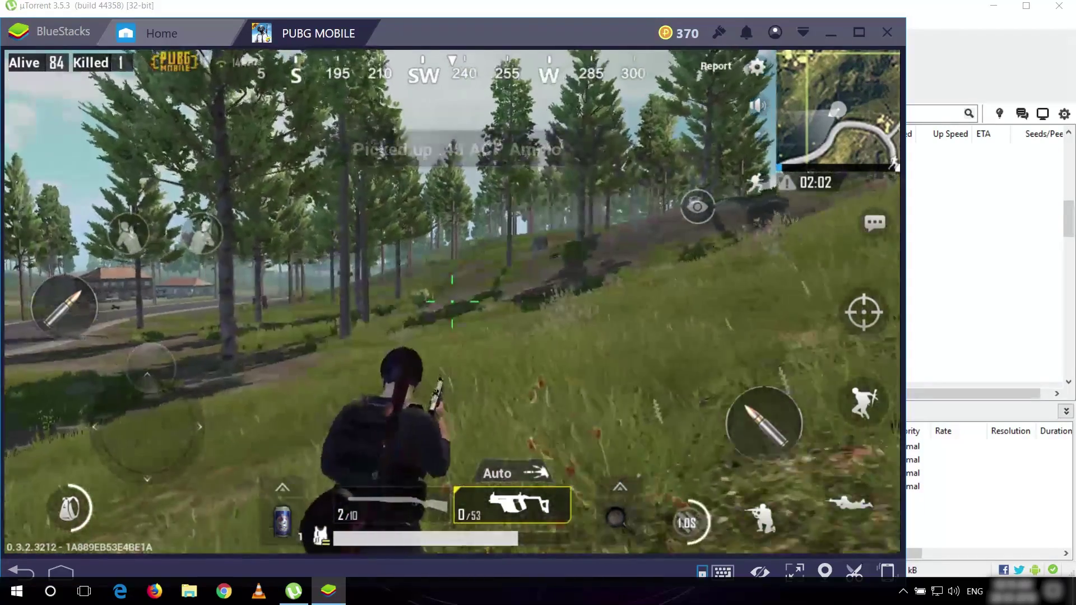
- Walk past the shed toward the roadside house
key("w")
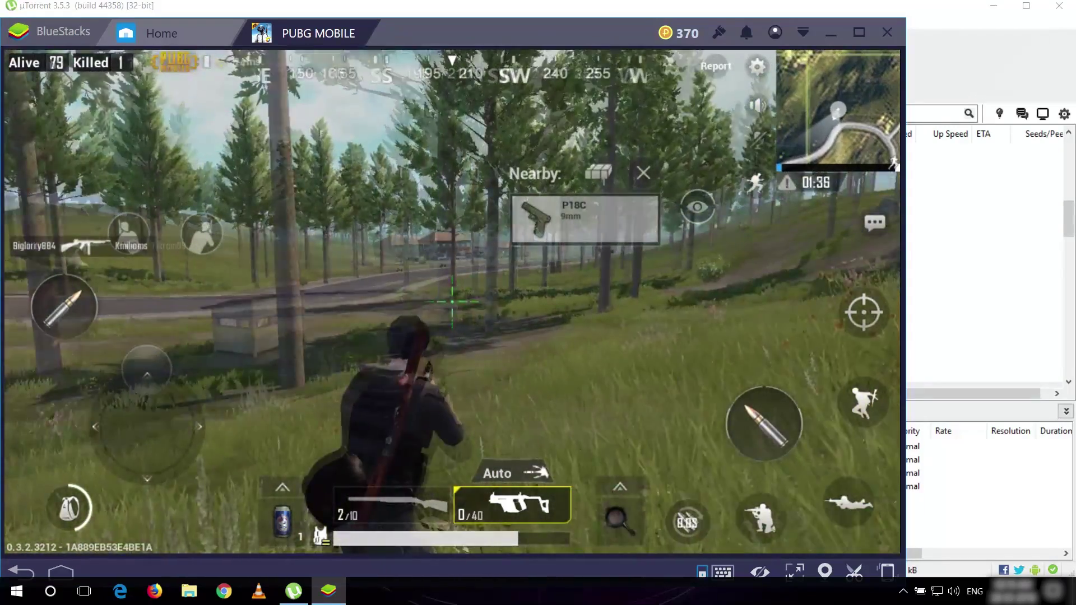
key("w")
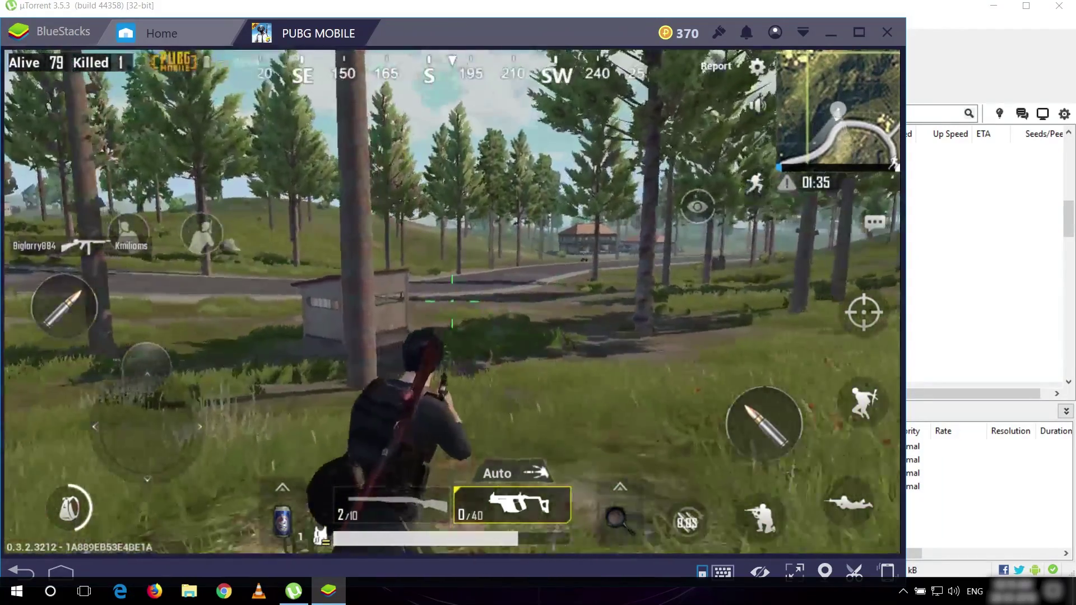
key("w")
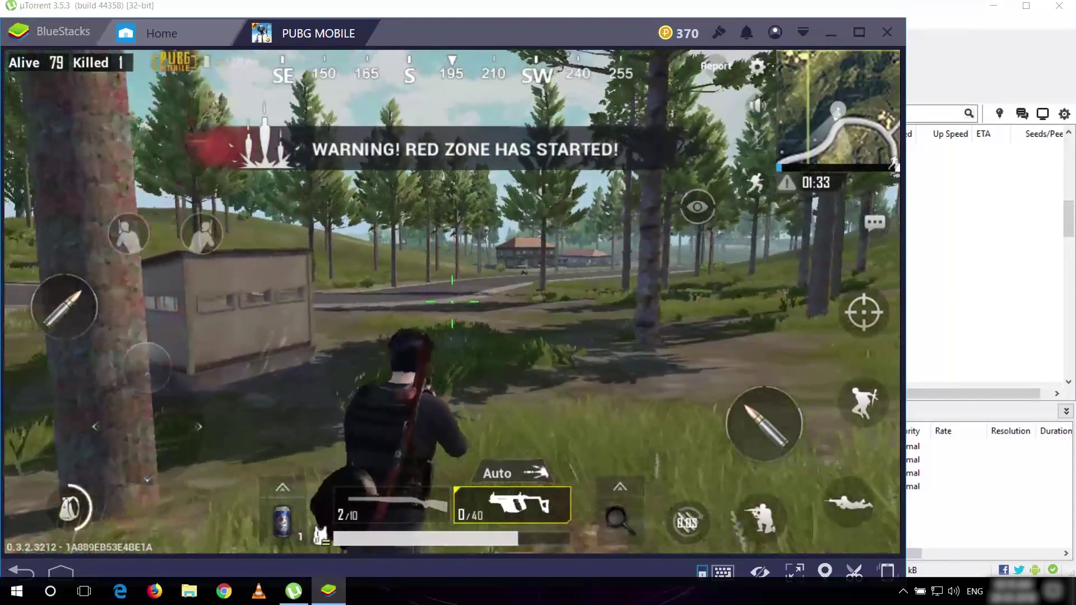
key("w")
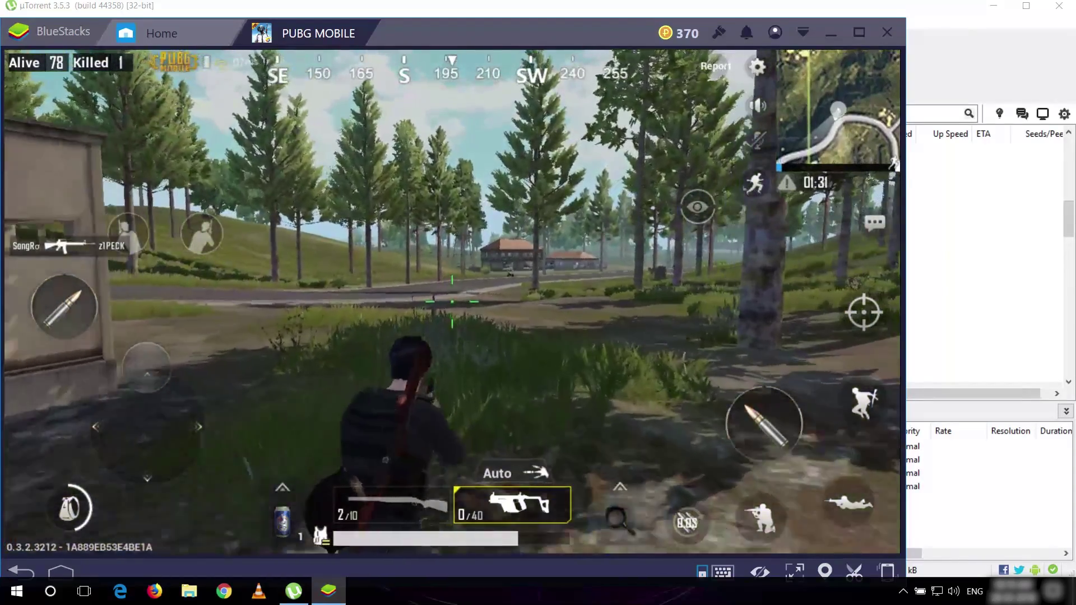
key("w")
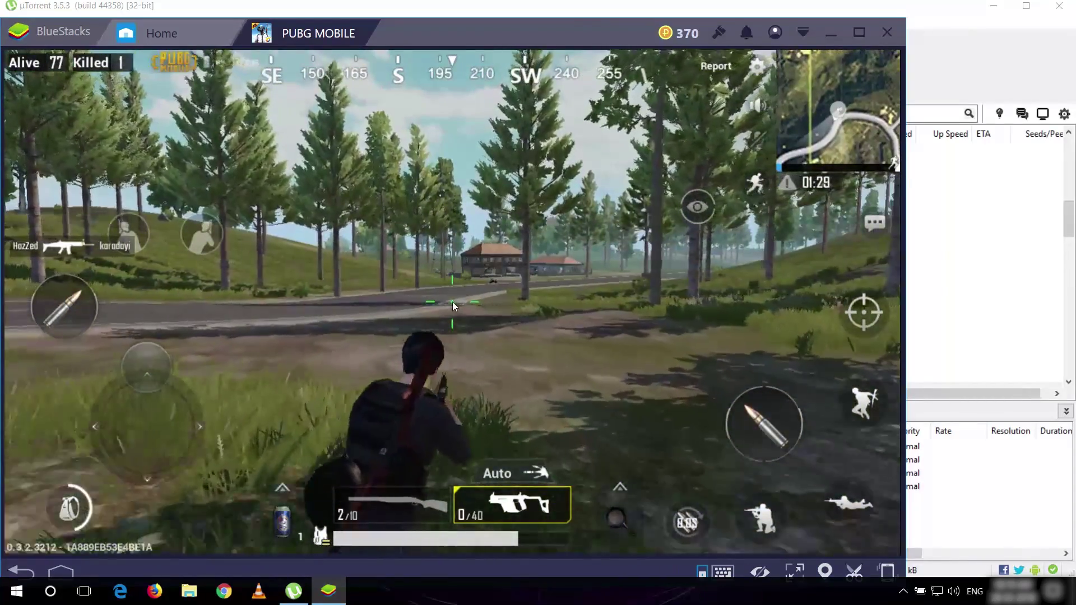
key("w")
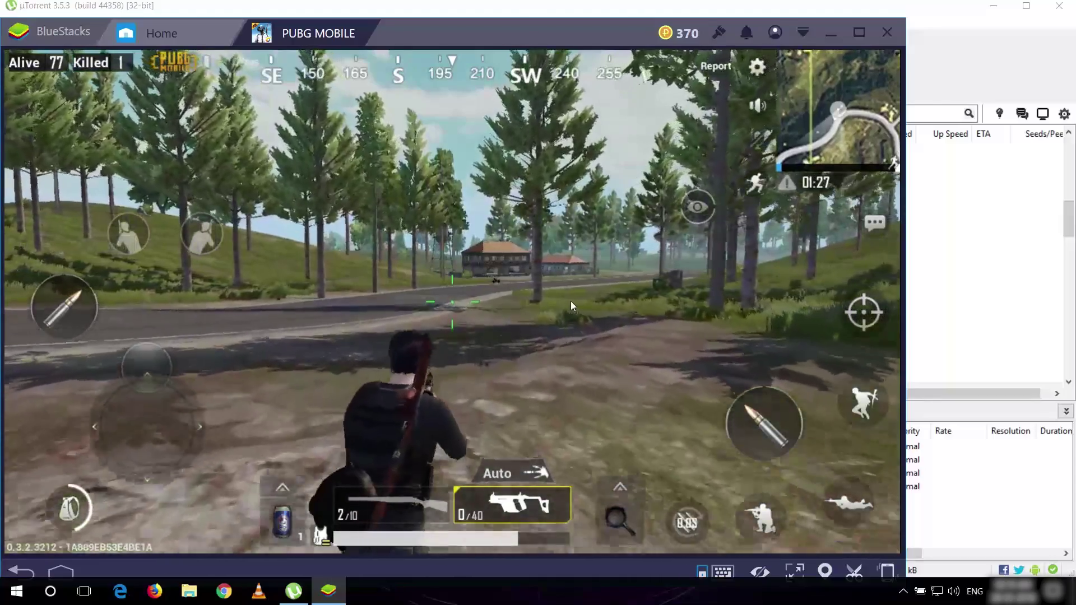
key("w")
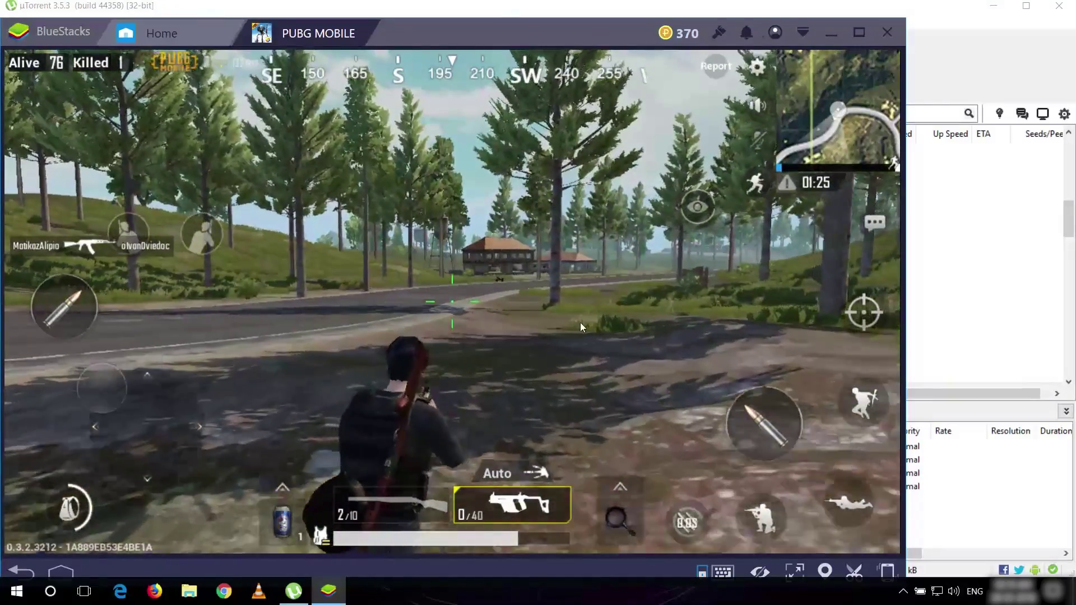
key("w")
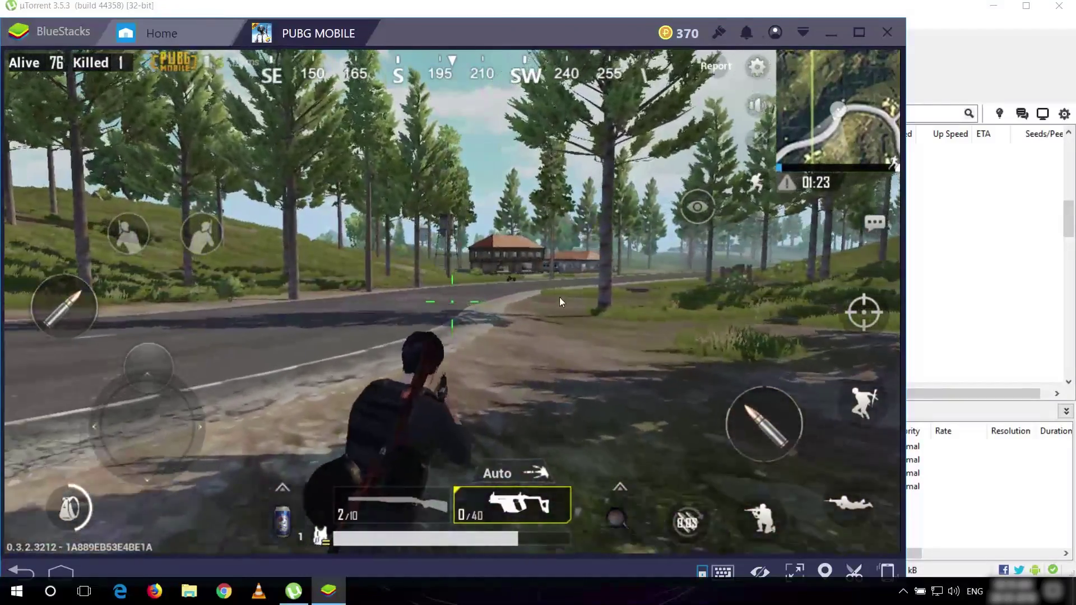